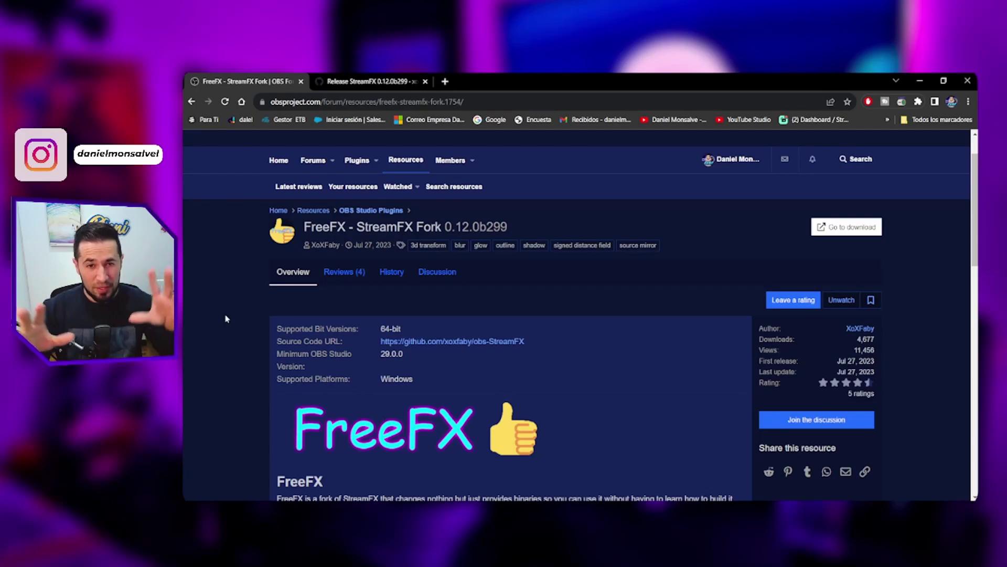
# Step: Translate the FreeFX plugin page on the OBS forum into Spanish
pyautogui.scroll(-3, 225, 332)
pyautogui.rightClick(226, 342)
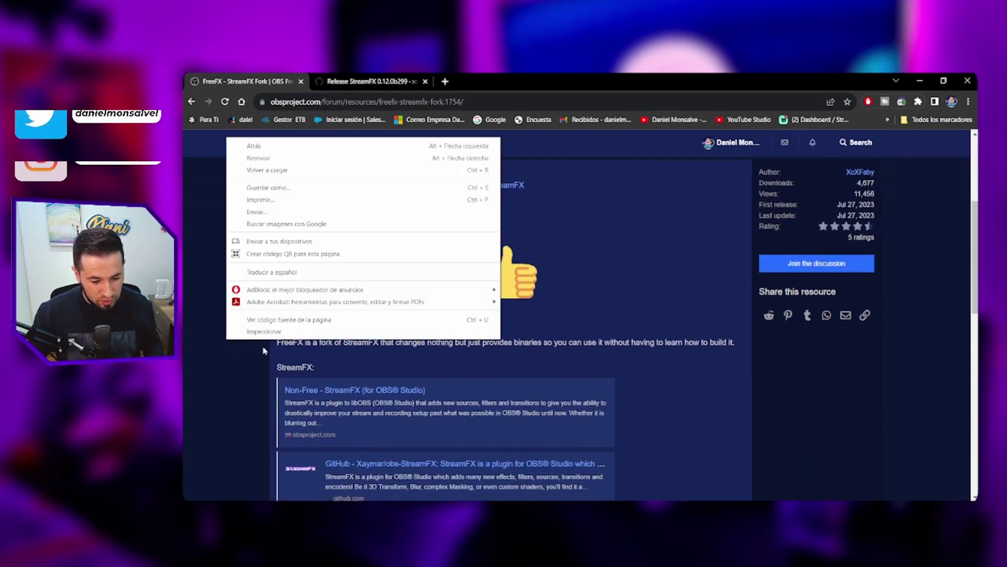
pyautogui.click(247, 290)
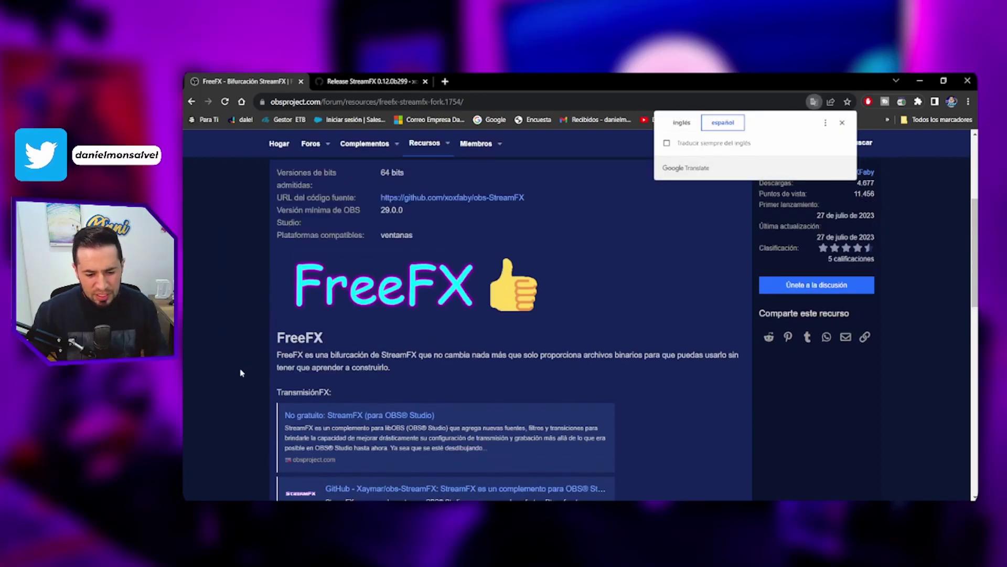
# Step: Read the FreeFX description, including how it relates to StreamFX and whom to support
pyautogui.scroll(-2, 241, 372)
pyautogui.scroll(-1, 241, 372)
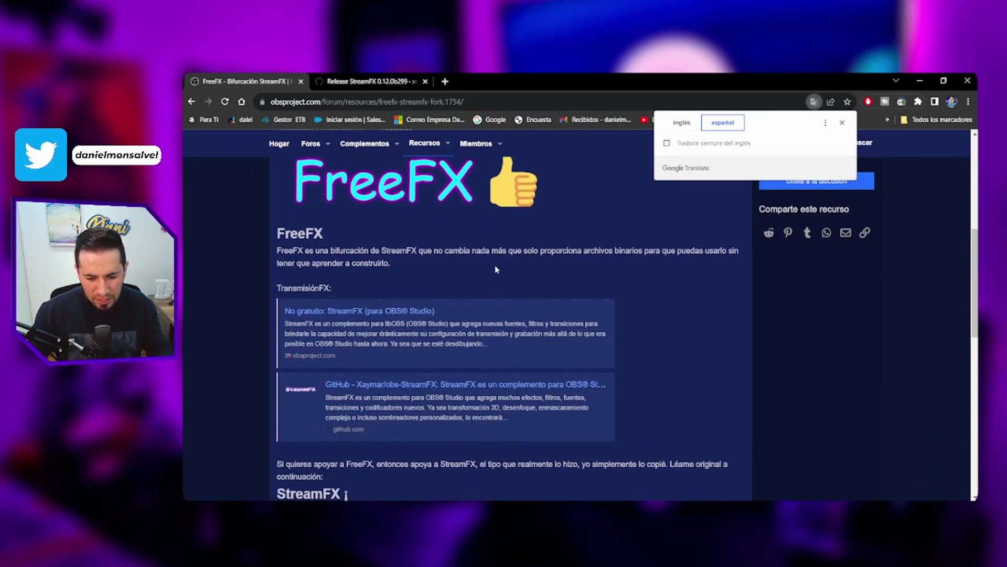
pyautogui.moveTo(506, 250); pyautogui.dragTo(607, 252)
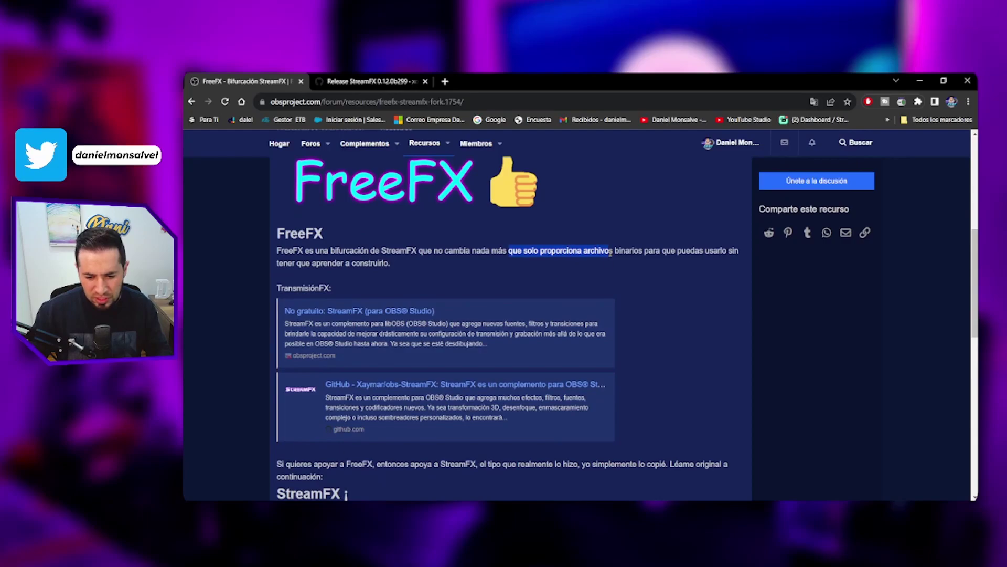
pyautogui.scroll(-2, 608, 257)
pyautogui.scroll(1, 705, 358)
pyautogui.click(705, 358)
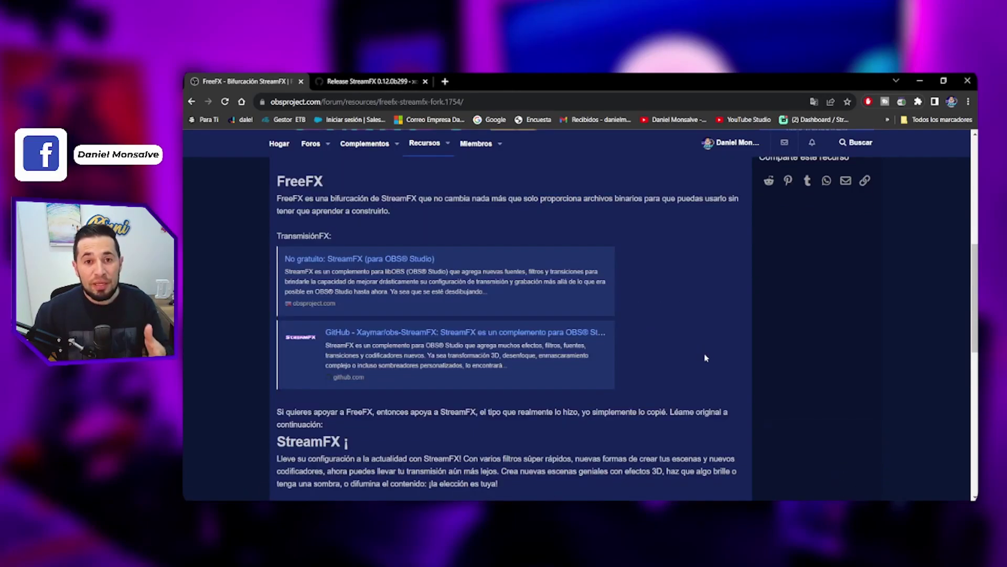
pyautogui.scroll(-1, 607, 368)
pyautogui.moveTo(582, 360); pyautogui.dragTo(677, 362)
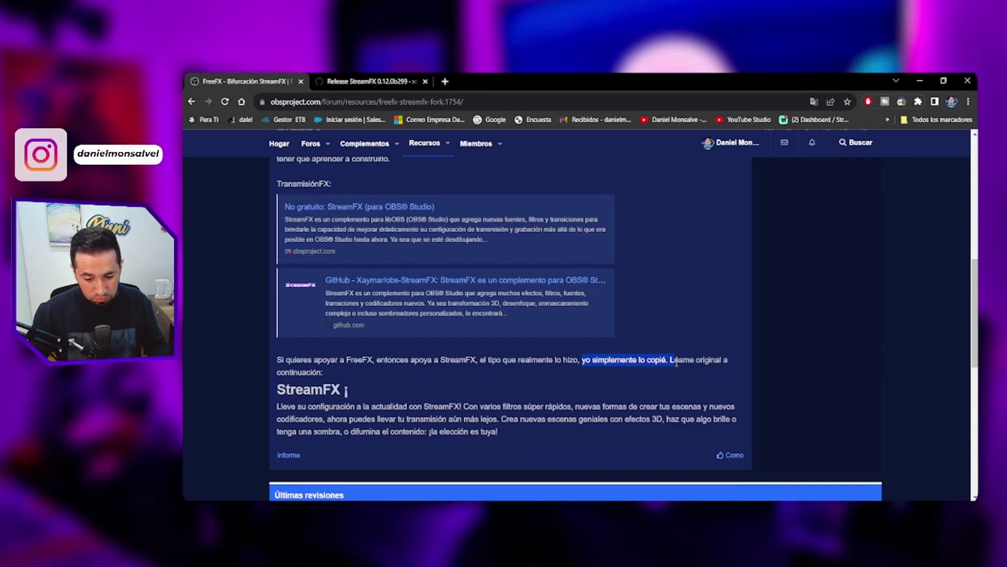
pyautogui.click(584, 393)
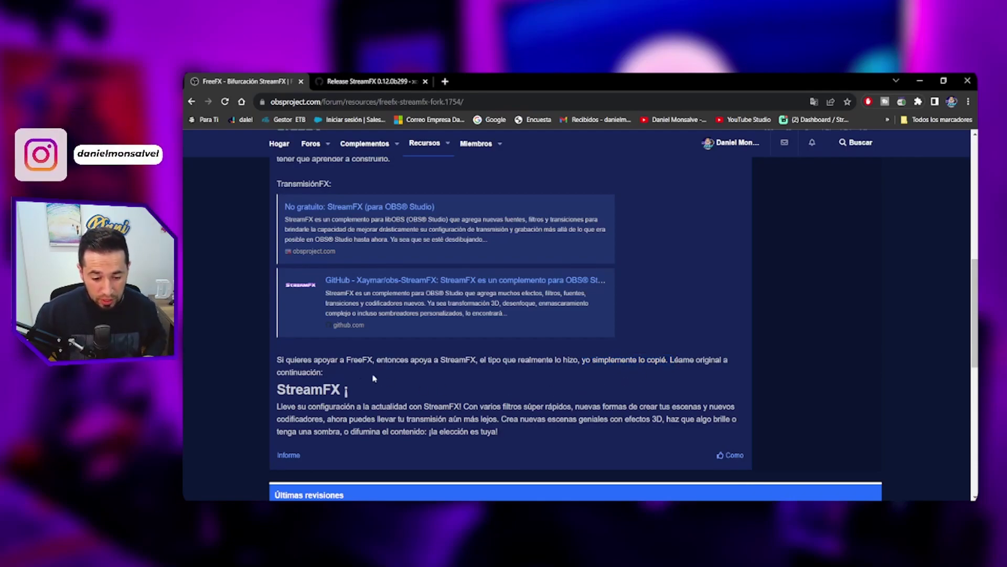
pyautogui.moveTo(302, 363); pyautogui.dragTo(360, 363)
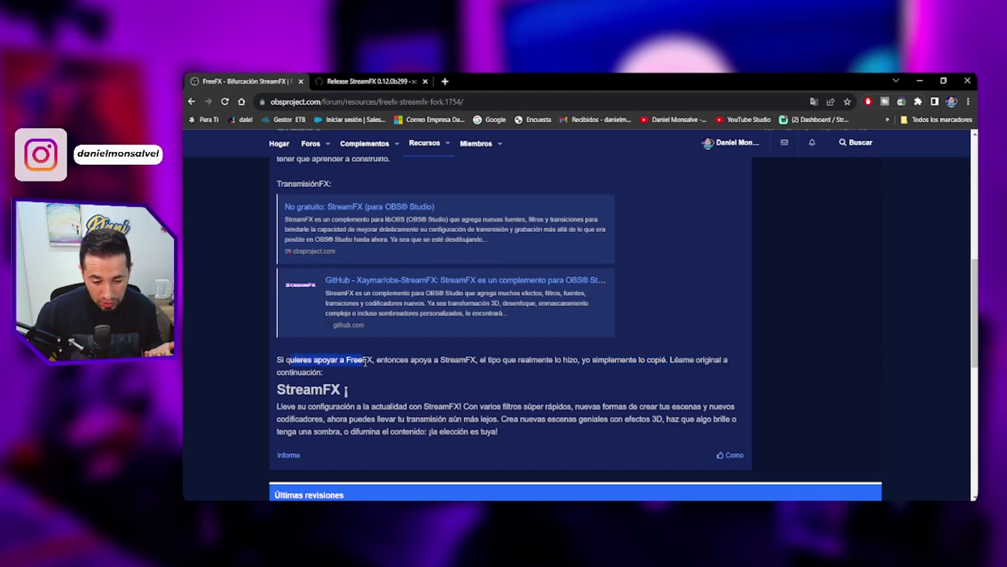
pyautogui.moveTo(373, 363); pyautogui.dragTo(464, 369)
pyautogui.click(553, 368)
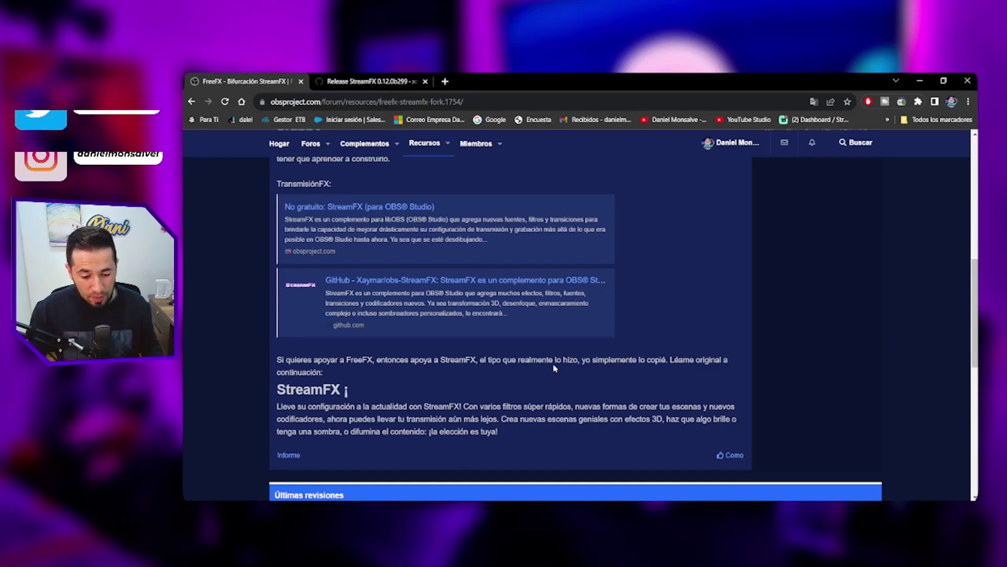
# Step: Go to the GitHub release page of StreamFX 0.12.0b299 and view its downloadable assets
pyautogui.scroll(4, 554, 369)
pyautogui.scroll(2, 553, 368)
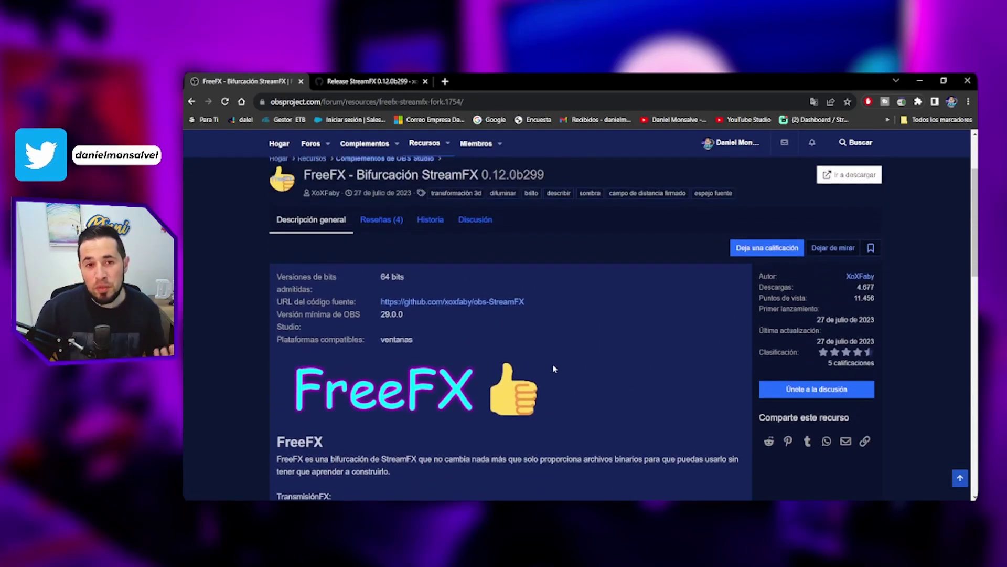
pyautogui.scroll(2, 819, 283)
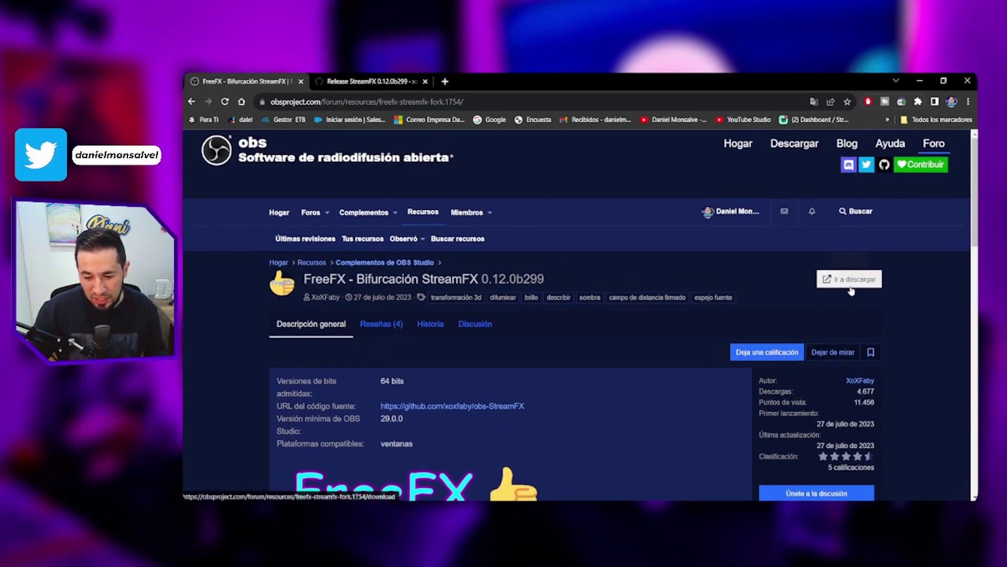
pyautogui.click(387, 80)
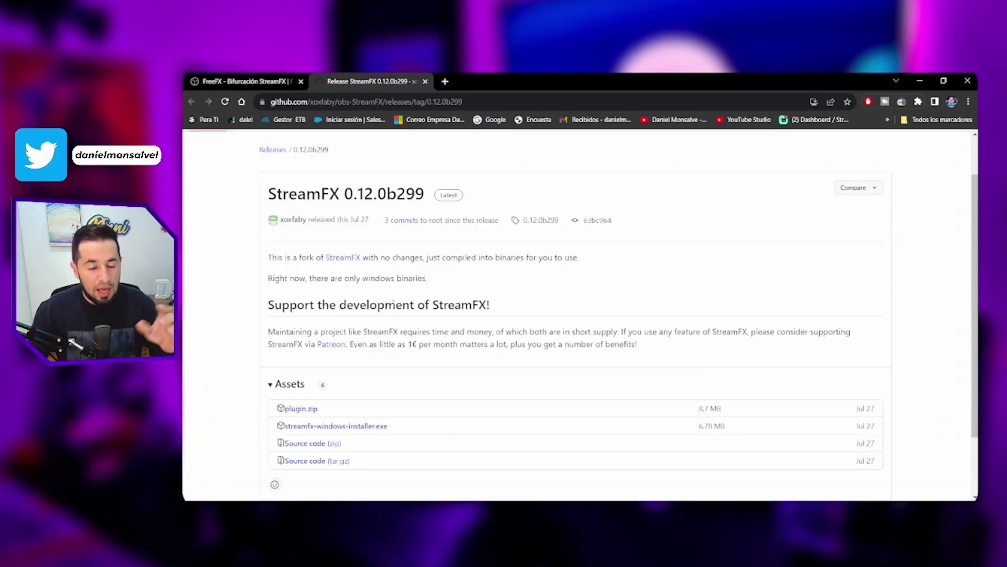
pyautogui.scroll(-1, 395, 313)
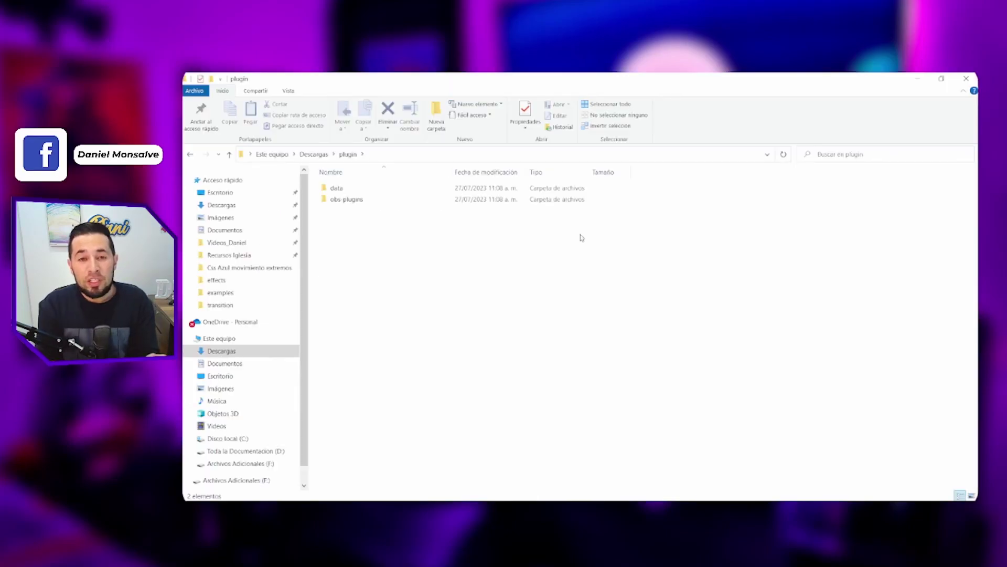
# Step: Inspect the extracted plugin's data folder down to the StreamFX folder inside obs-plugins
pyautogui.click(362, 190)
pyautogui.click(358, 203)
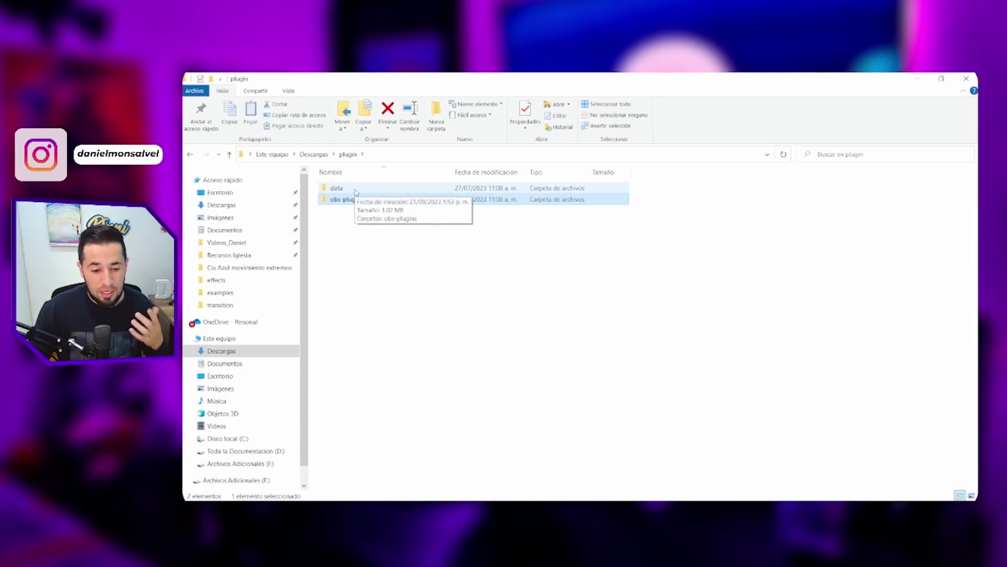
pyautogui.doubleClick(355, 189)
pyautogui.doubleClick(355, 188)
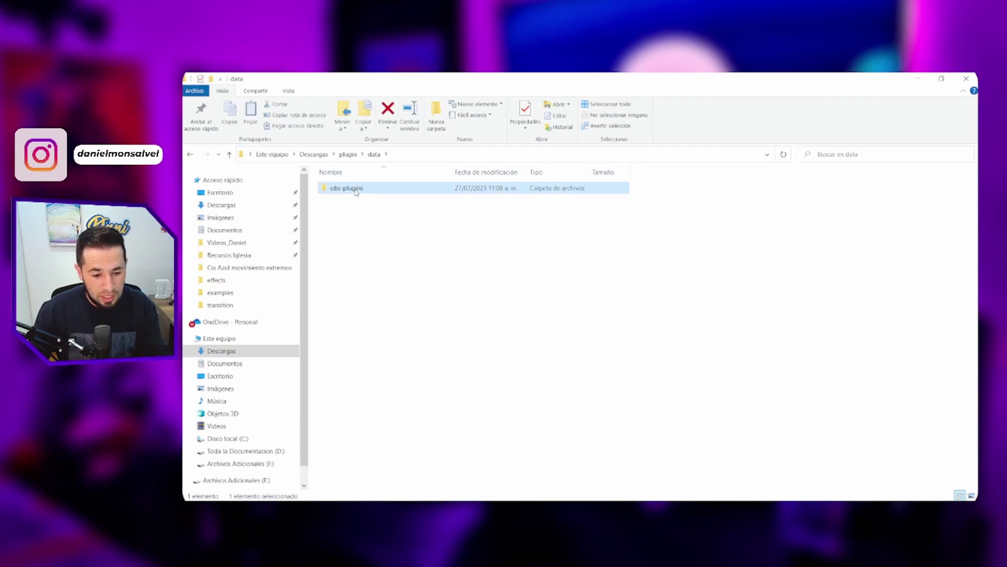
pyautogui.click(355, 188)
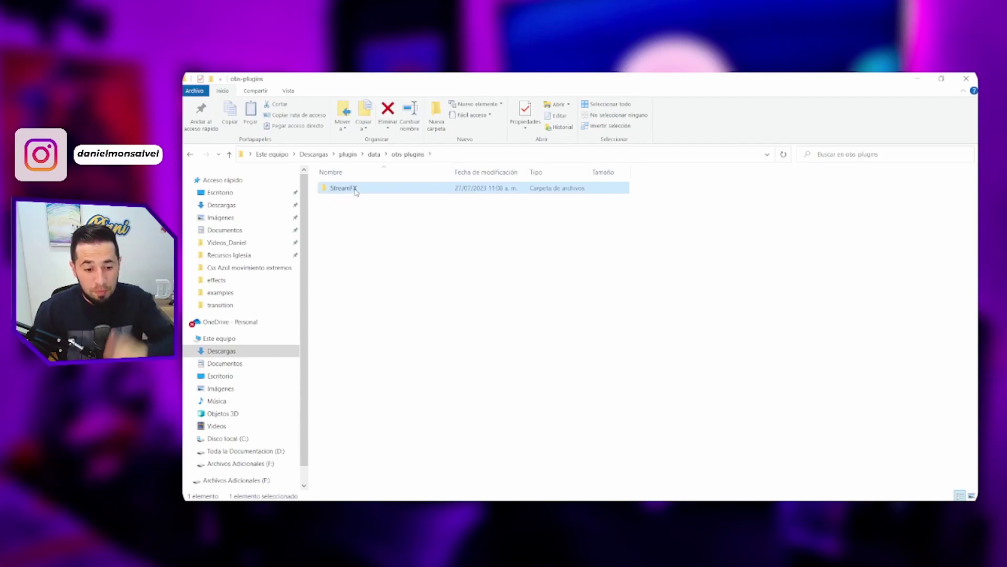
# Step: Go back to the plugin folder, open obs-plugins > 64bit, and select StreamFX.dll and StreamFX.pdb
pyautogui.click(349, 154)
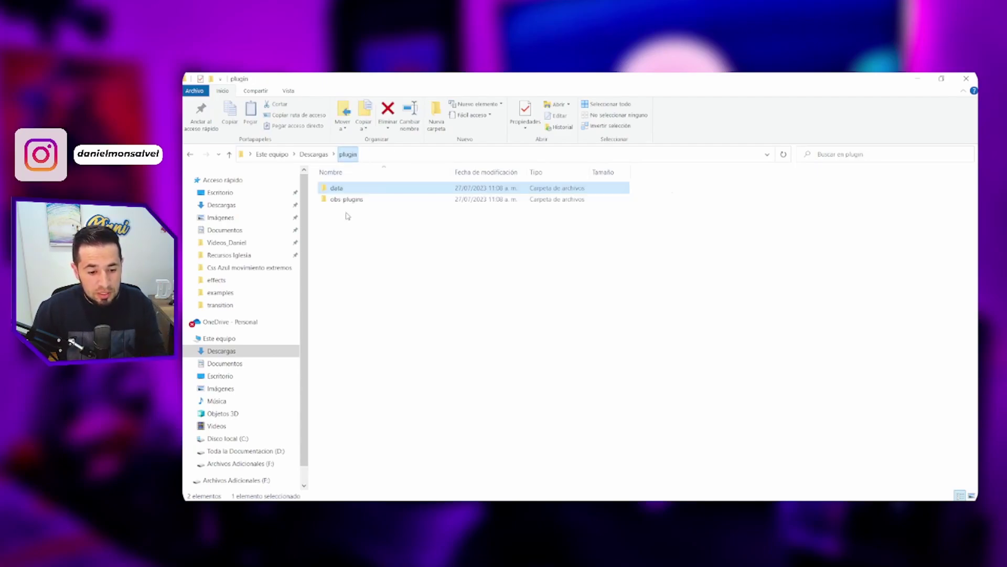
pyautogui.doubleClick(345, 200)
pyautogui.doubleClick(338, 192)
pyautogui.moveTo(381, 240); pyautogui.dragTo(340, 189)
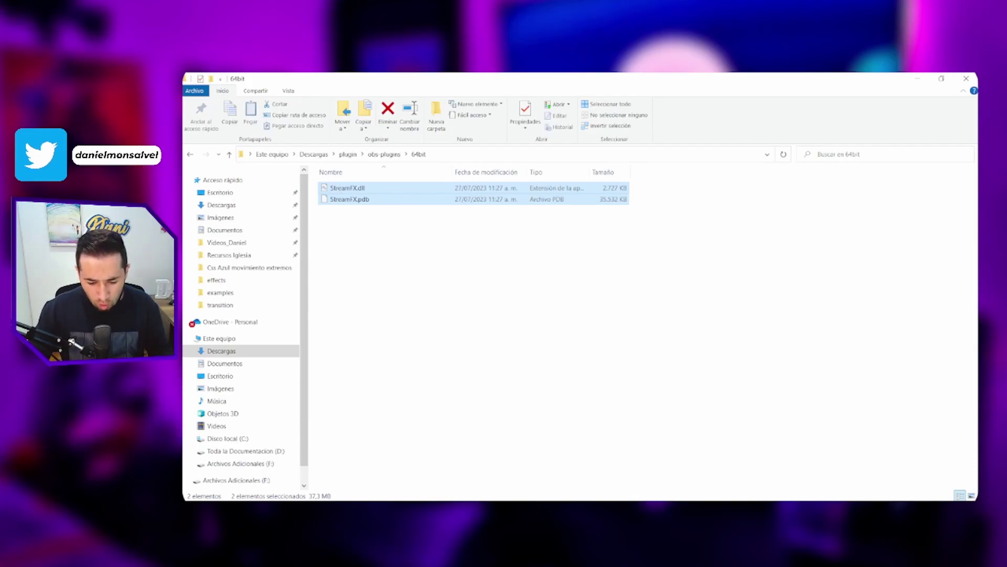
# Step: Switch to the portable OBS 30.0.0-beta2 window and minimize the OBS 29.0.2 window covering it
pyautogui.hotkey('alt', 'Tab')
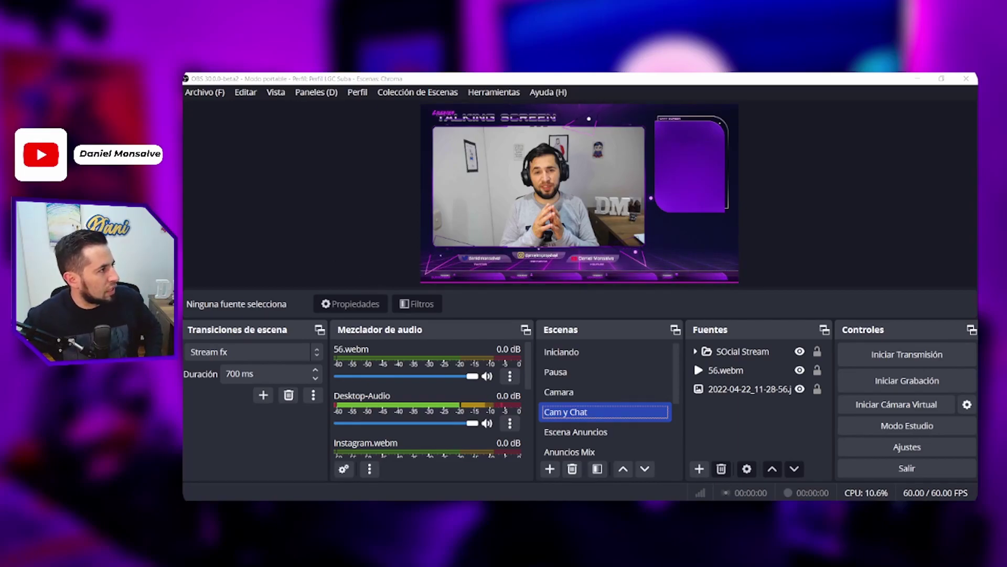
pyautogui.hotkey('alt', 'Tab')
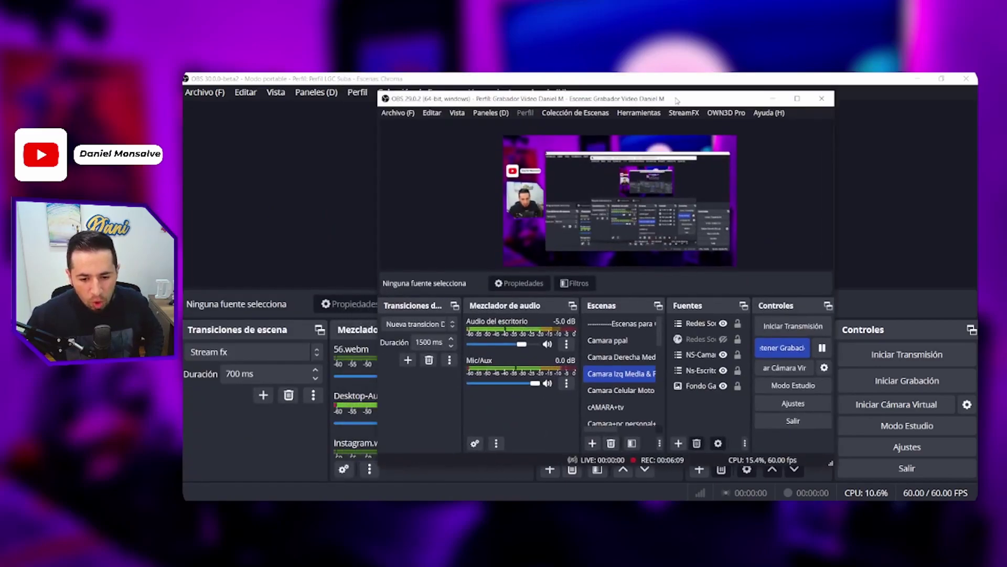
pyautogui.click(797, 99)
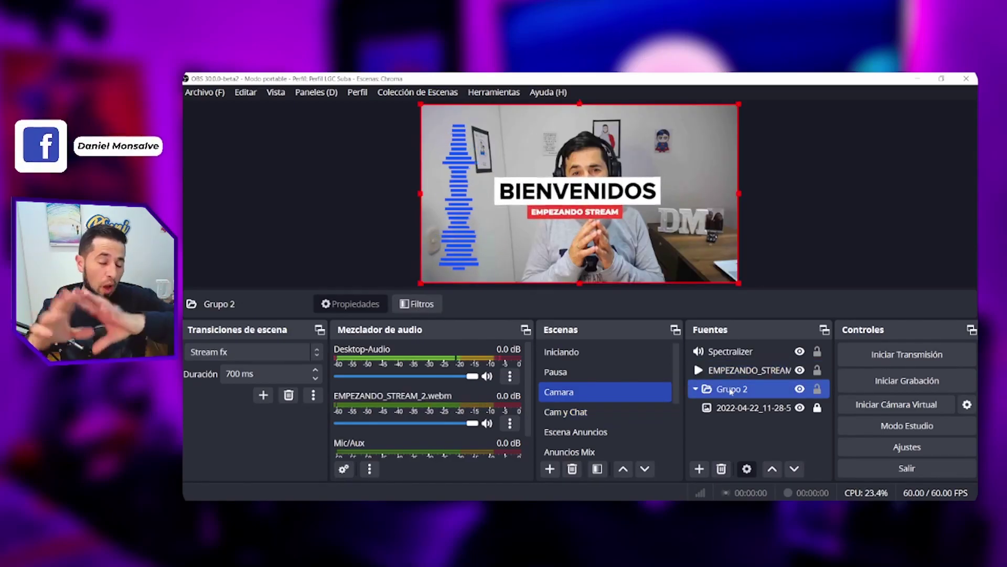
# Step: Add a Desenfoque effect filter to the Grupo 2 source in the Camara scene
pyautogui.click(730, 351)
pyautogui.click(731, 368)
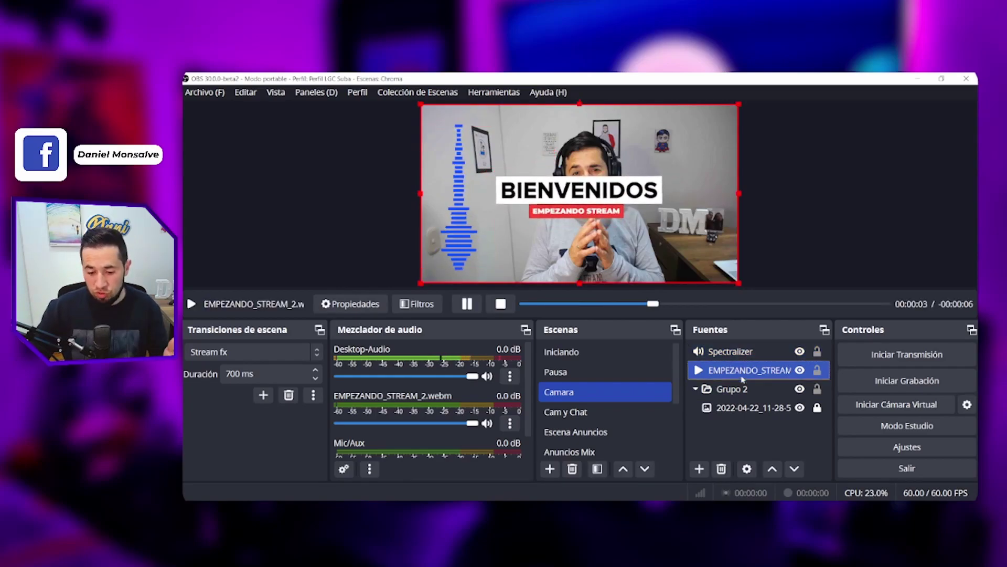
pyautogui.click(743, 391)
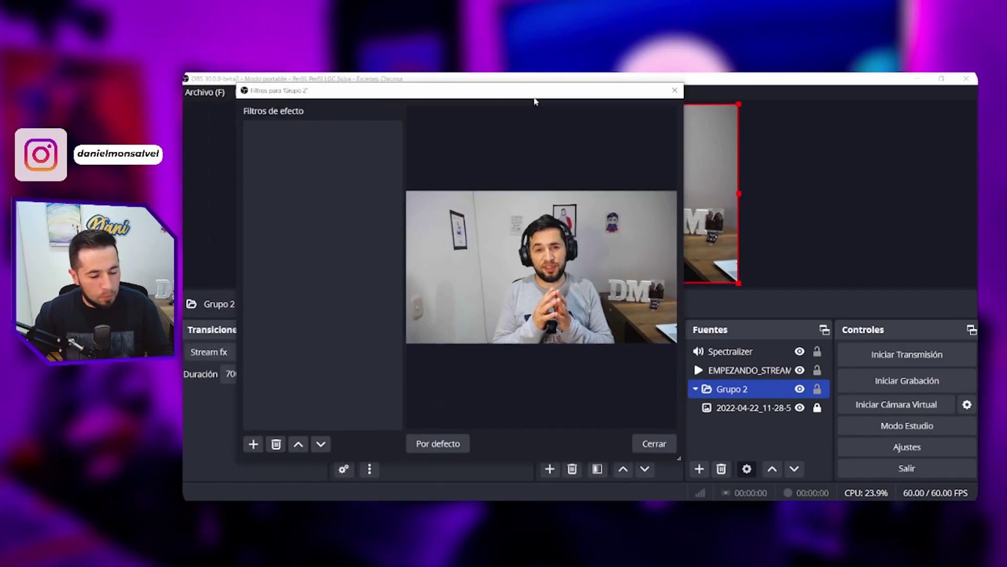
pyautogui.moveTo(533, 100); pyautogui.dragTo(613, 105)
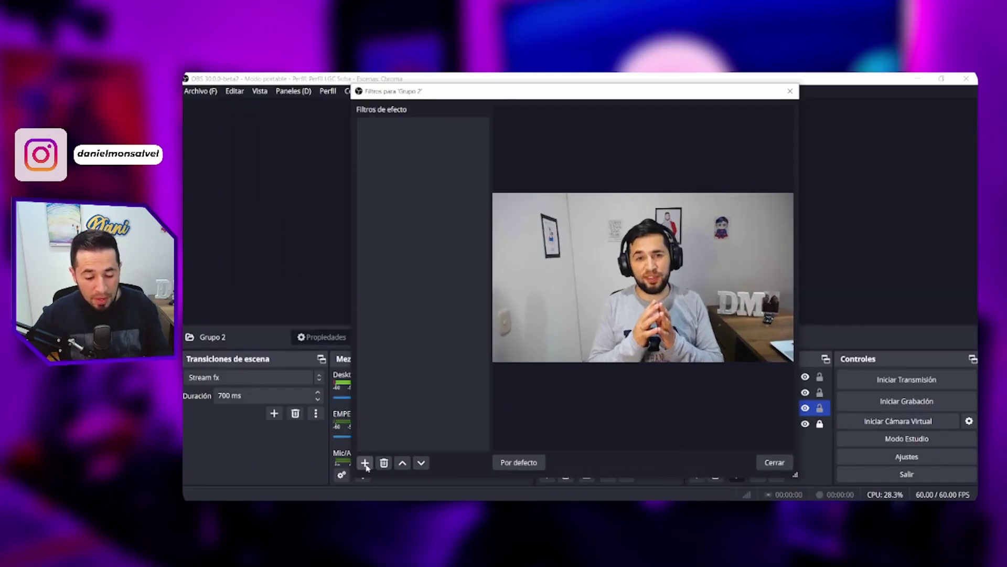
pyautogui.click(363, 462)
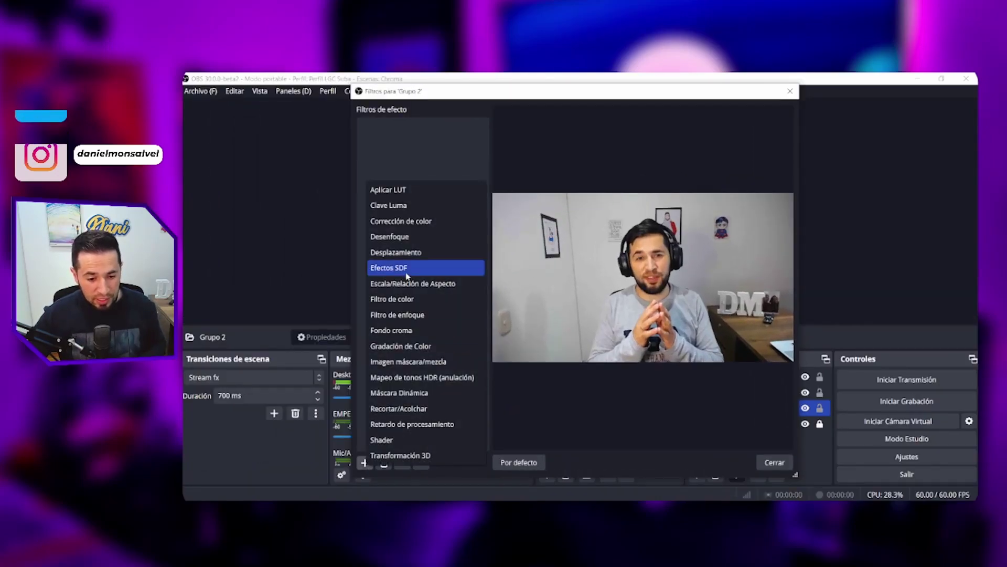
pyautogui.click(397, 237)
pyautogui.press('Return')
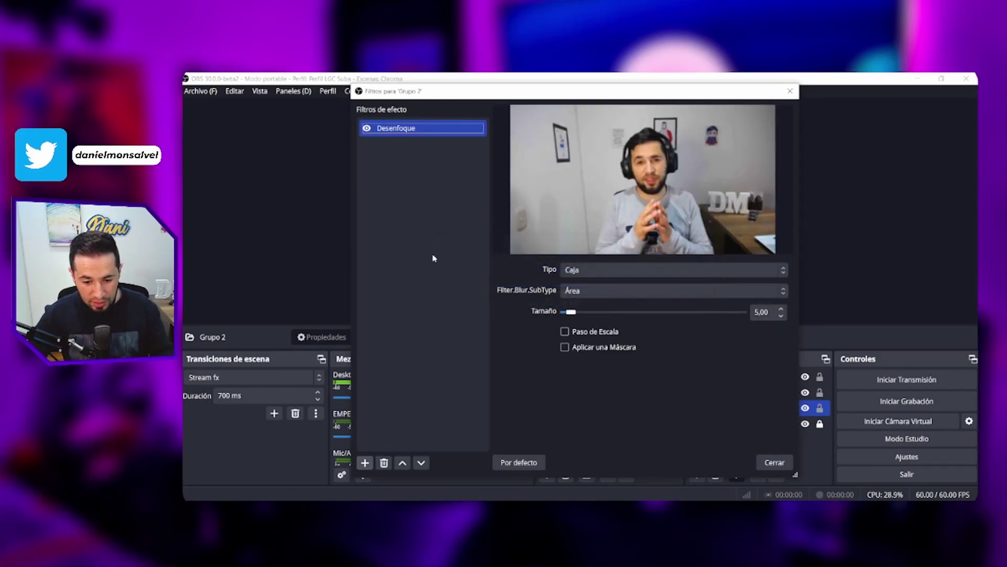
# Step: Set the blur filter's type to Gaussiano and its size to 30, and close the filters window
pyautogui.click(580, 271)
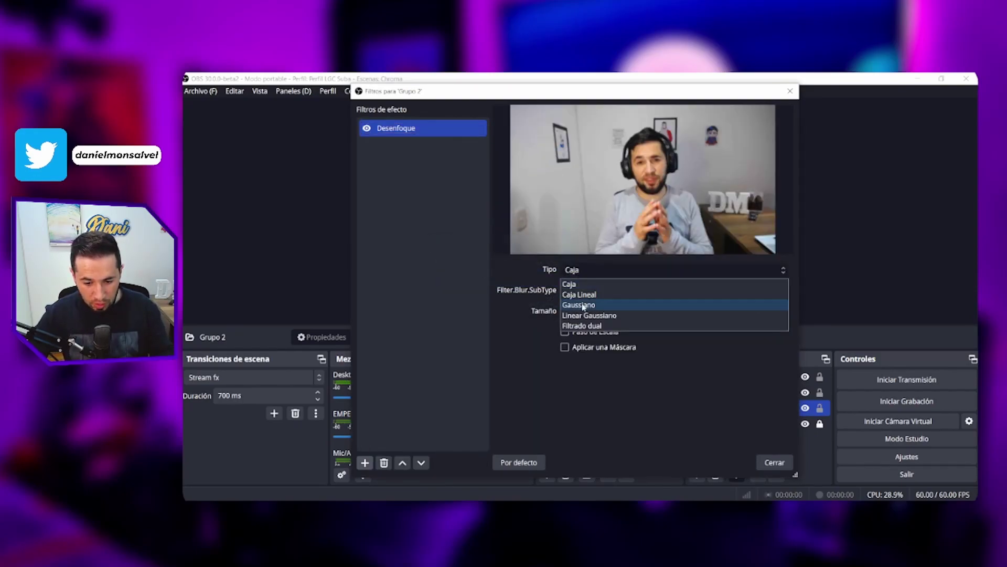
pyautogui.click(583, 305)
pyautogui.moveTo(579, 314); pyautogui.dragTo(650, 317)
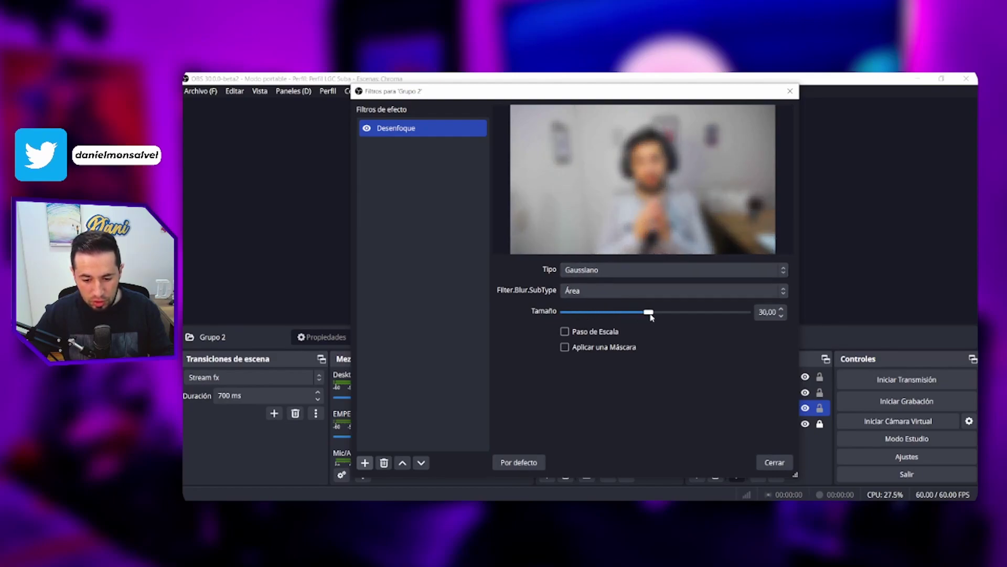
pyautogui.click(774, 462)
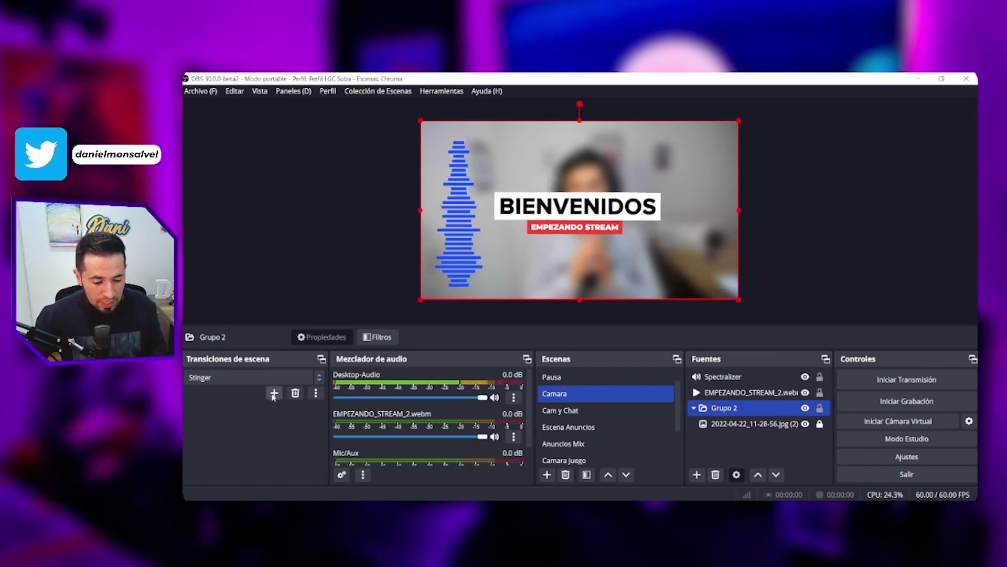
# Step: Add a Shader scene transition named "Stream Fx"
pyautogui.click(273, 394)
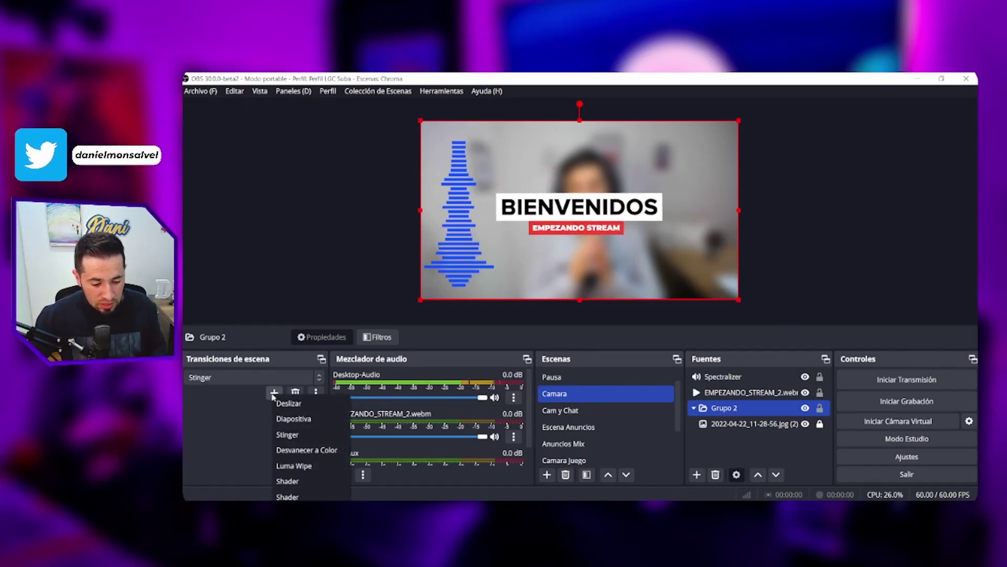
pyautogui.click(290, 481)
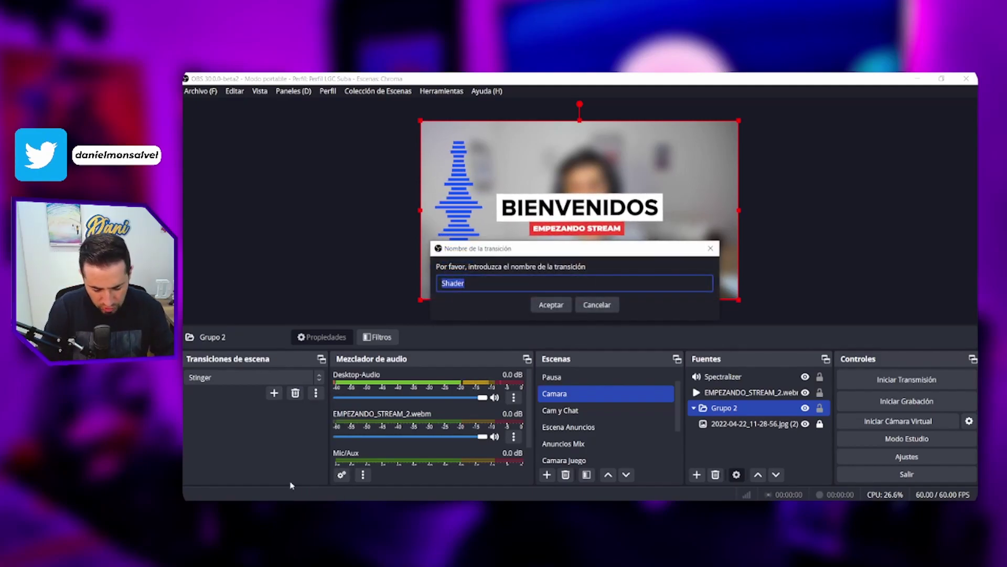
pyautogui.write('Stream Fx')
pyautogui.press('Return')
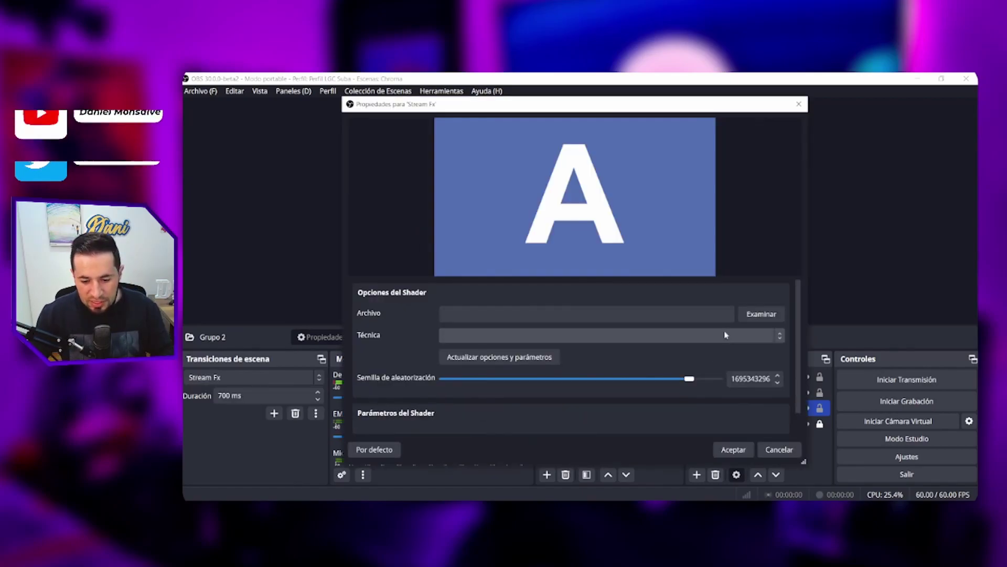
# Step: Load sliding-bars.effect from the StreamFX examples' shaders/transition folder as the transition's shader file
pyautogui.click(761, 314)
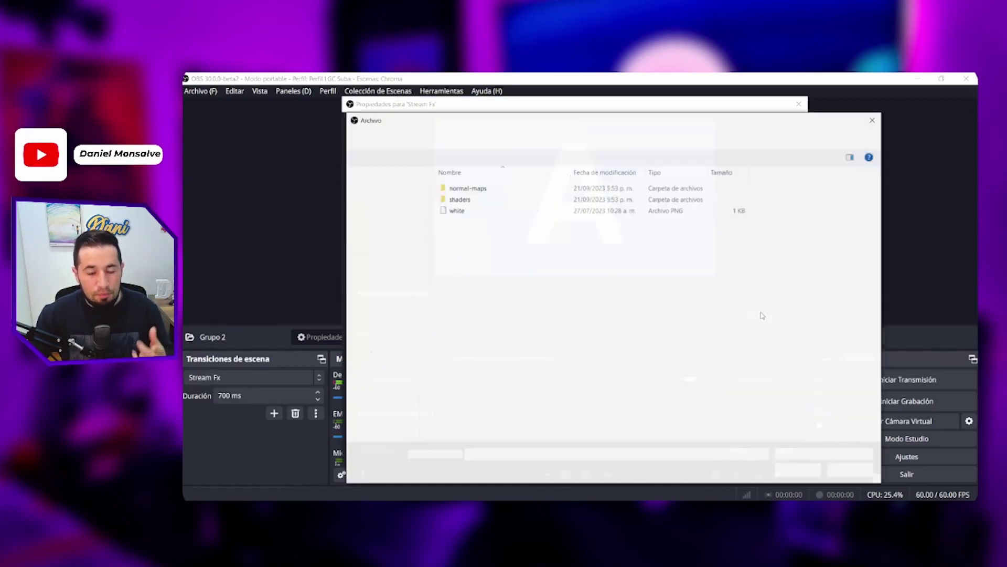
pyautogui.doubleClick(483, 201)
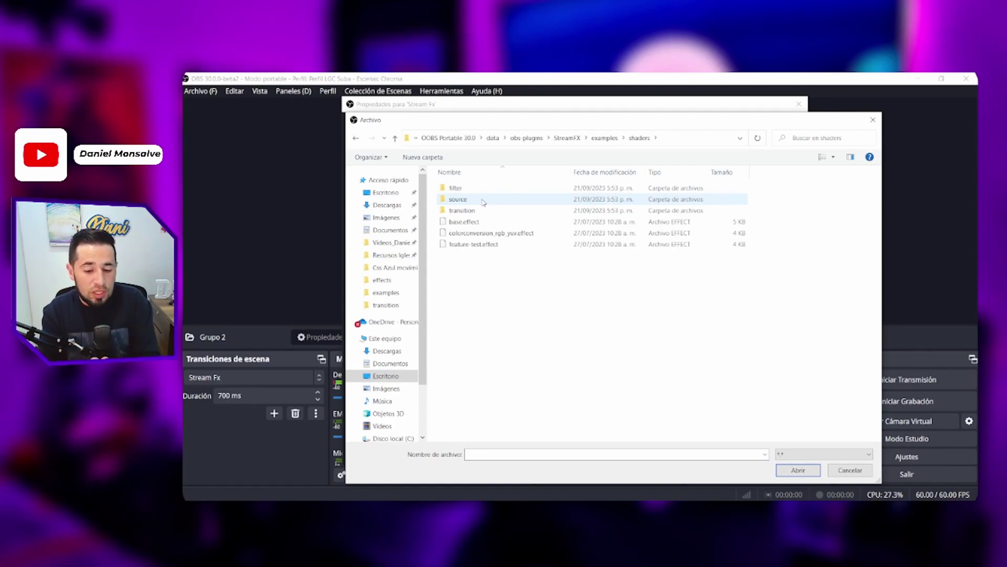
pyautogui.doubleClick(462, 210)
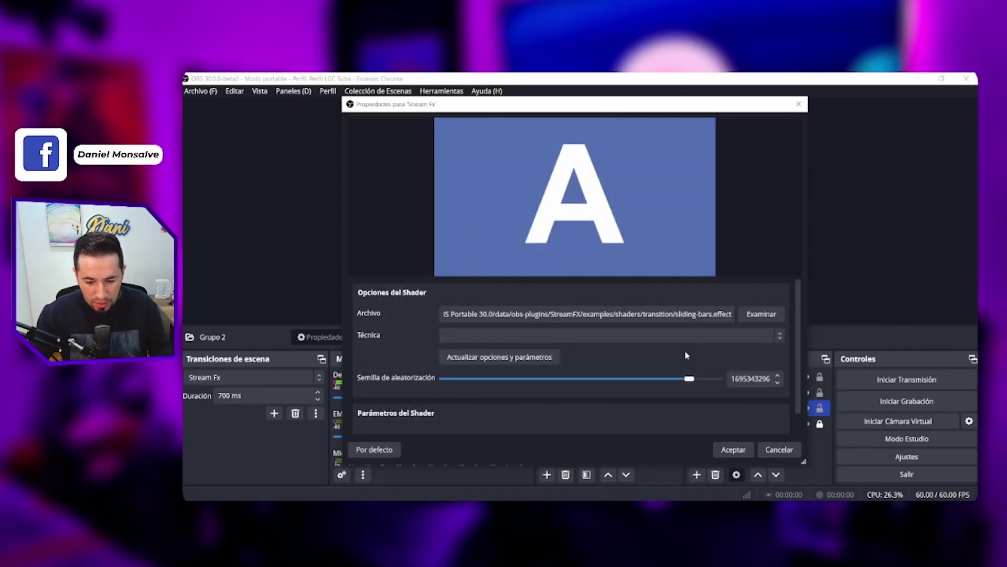
# Step: Preview the sliding-bars shader transition and accept its properties
pyautogui.scroll(-1, 415, 351)
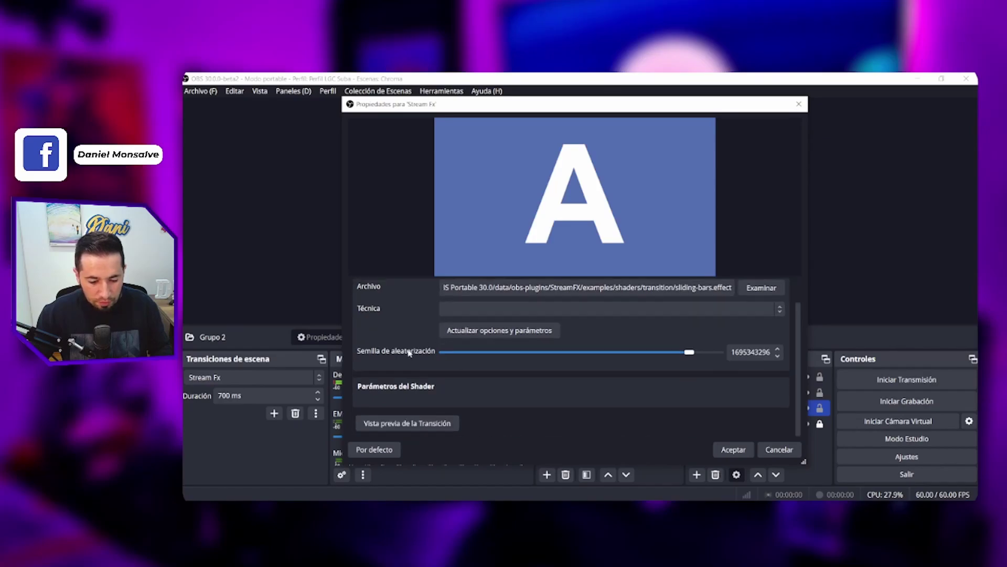
pyautogui.click(403, 424)
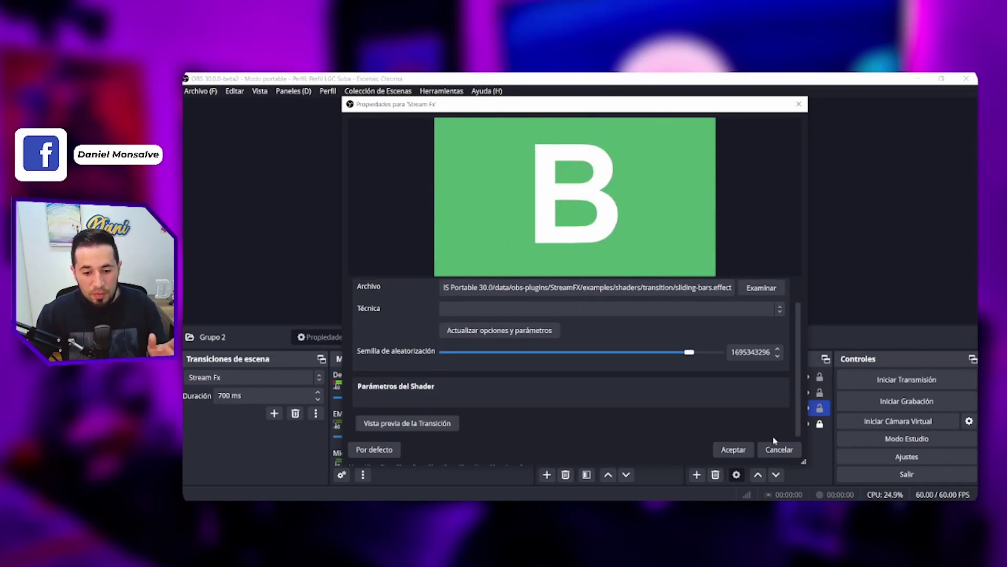
pyautogui.click(745, 450)
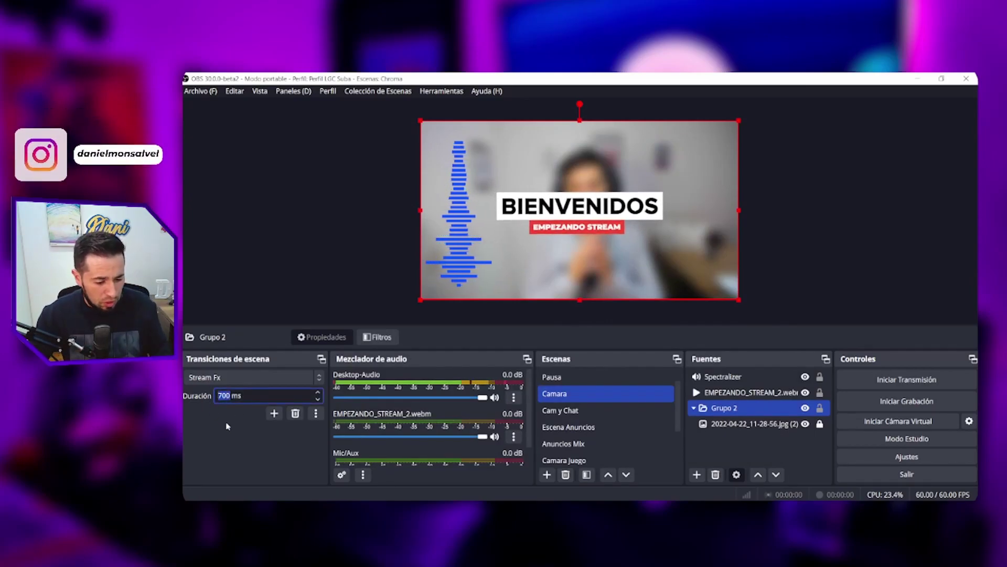
# Step: Test the sliding-bars transition by switching between the Camara and Cam y Chat scenes
pyautogui.click(611, 413)
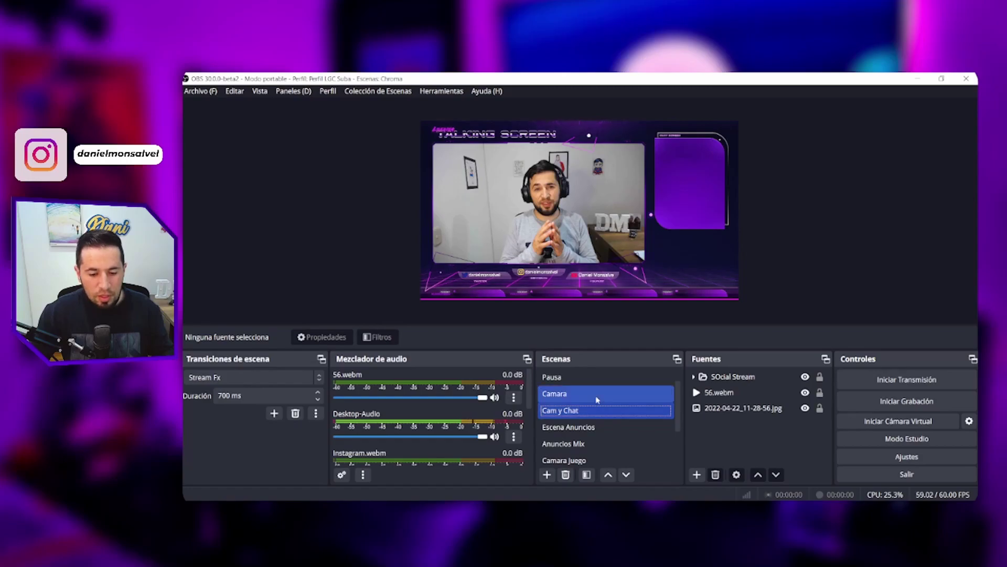
pyautogui.click(597, 396)
pyautogui.click(597, 411)
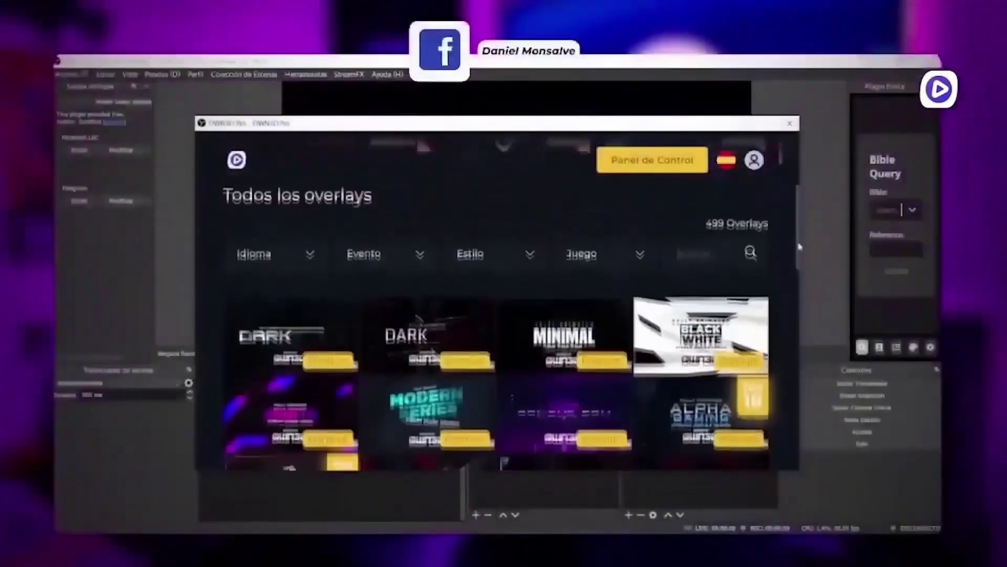
pyautogui.scroll(-5, 800, 279)
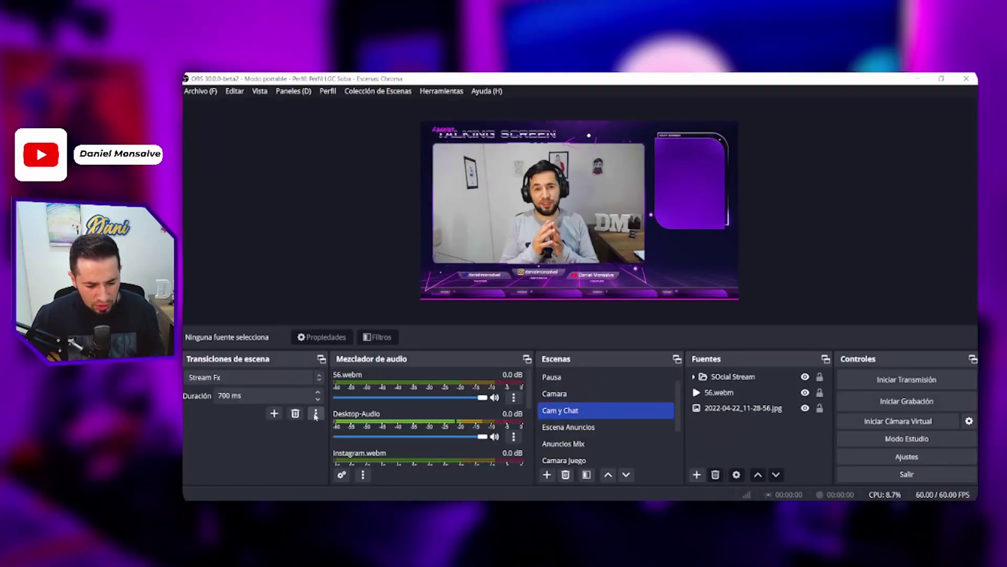
# Step: Change the Stream Fx transition's shader file to spin-blur.effect and accept its properties
pyautogui.click(335, 439)
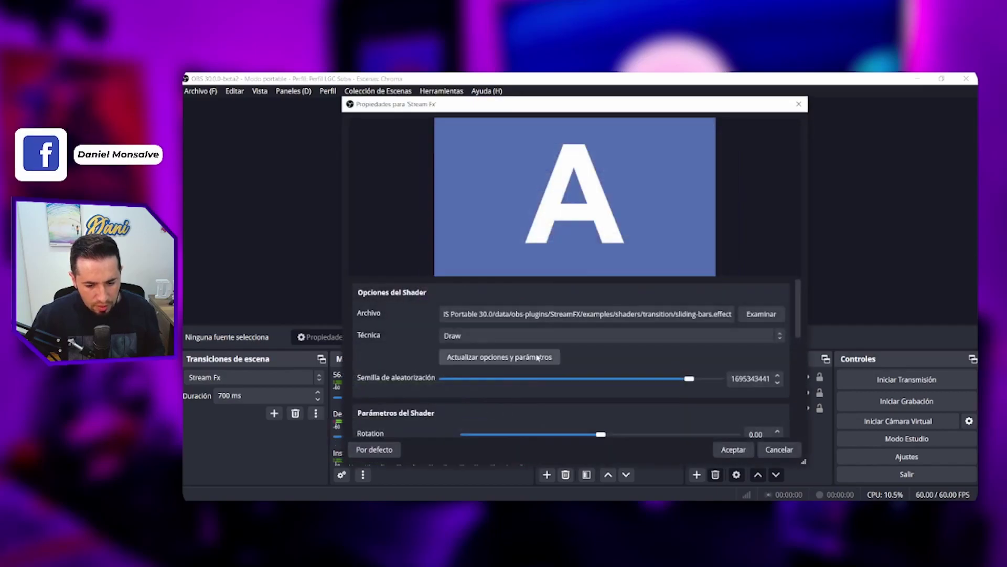
pyautogui.click(753, 317)
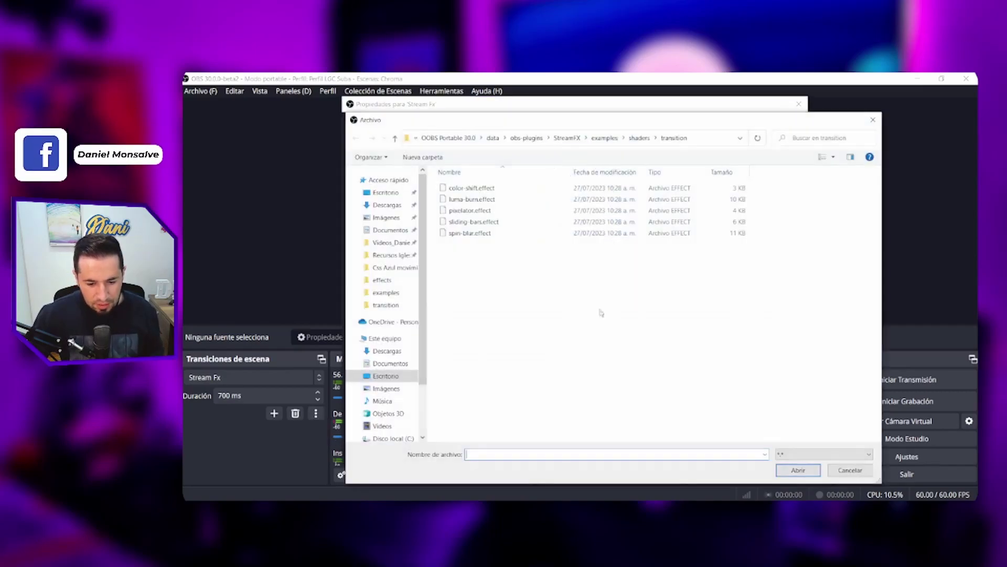
pyautogui.doubleClick(473, 236)
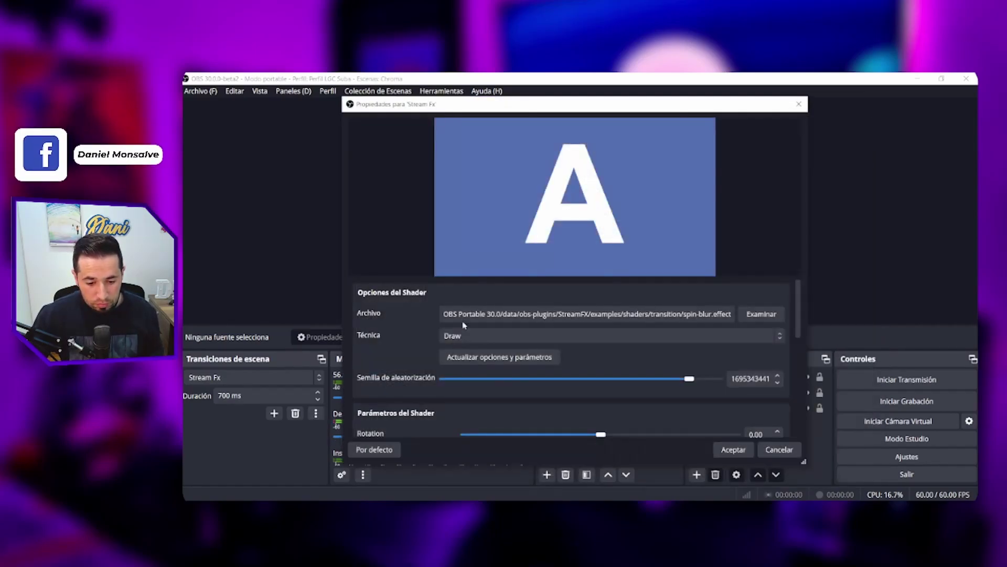
pyautogui.click(730, 447)
# Step: Test the spin-blur transition by switching repeatedly among the Camara, Cam y Chat and Escena Anuncios scenes
pyautogui.click(567, 395)
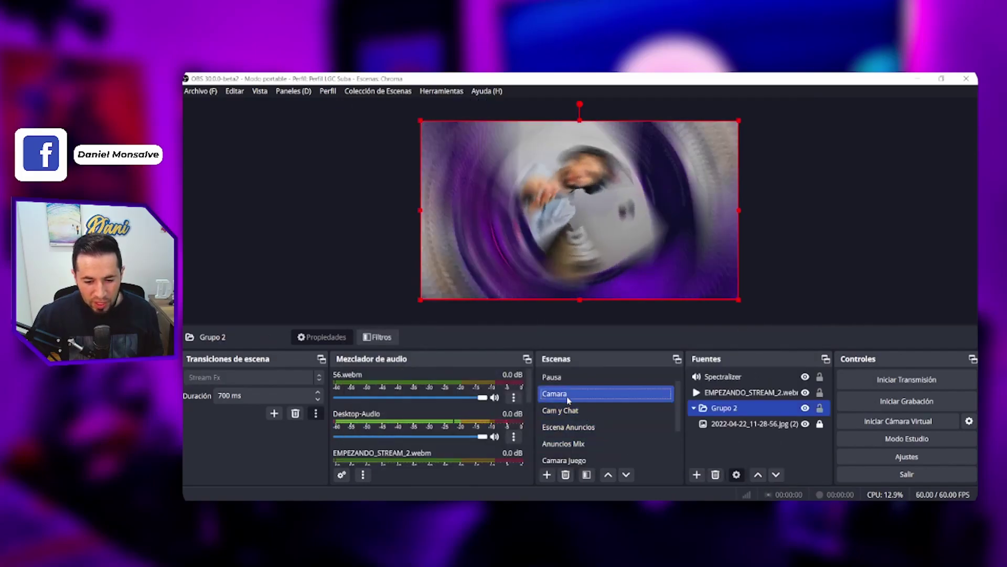
pyautogui.click(572, 410)
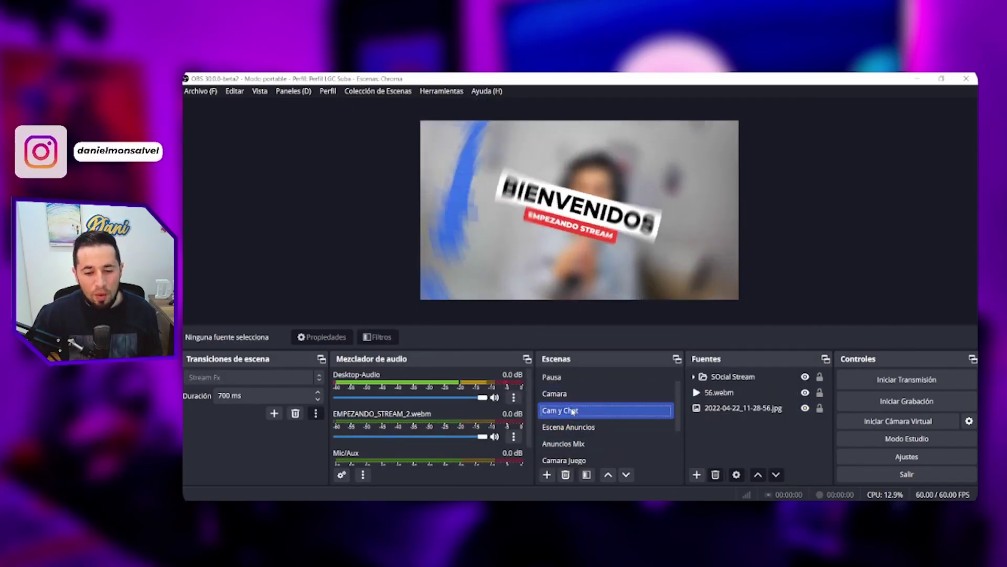
pyautogui.click(570, 401)
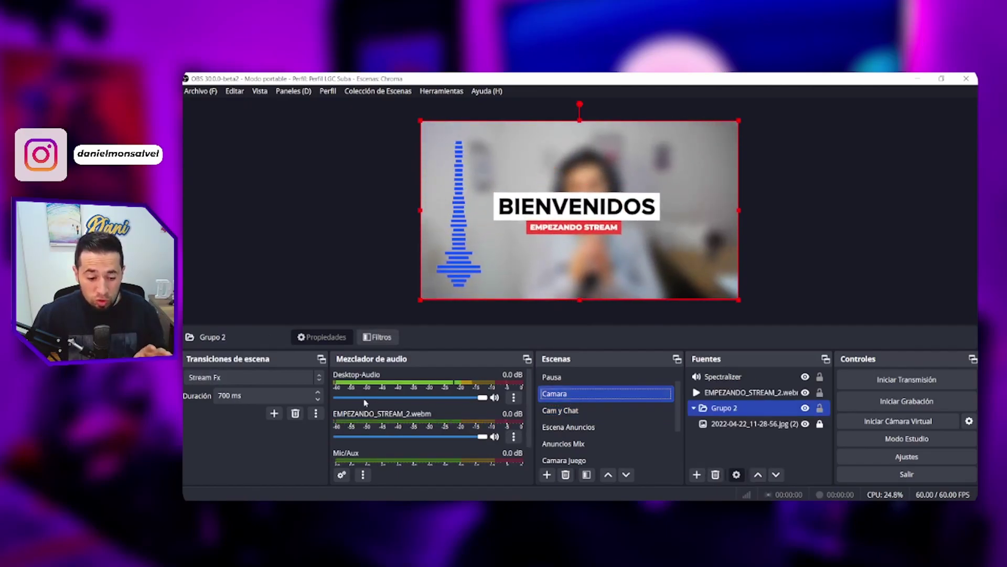
pyautogui.click(565, 410)
pyautogui.click(569, 394)
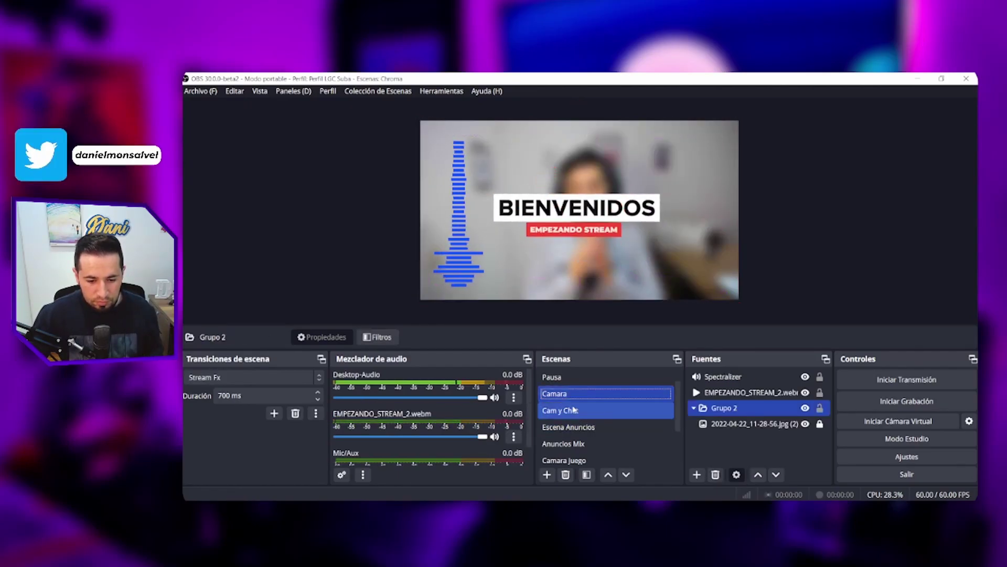
pyautogui.click(604, 427)
pyautogui.click(585, 412)
pyautogui.click(598, 427)
pyautogui.click(574, 411)
pyautogui.click(569, 395)
pyautogui.click(574, 411)
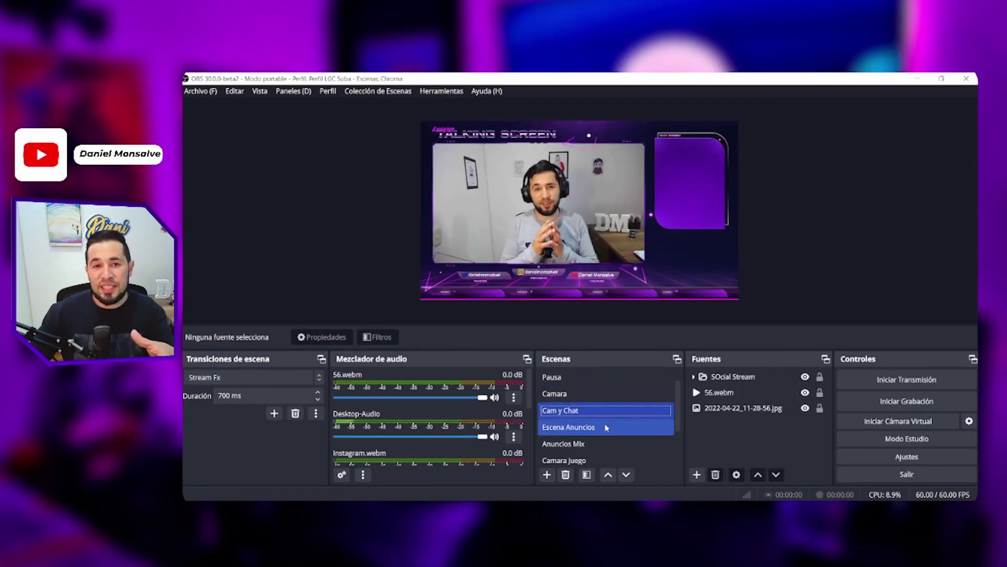
# Step: Switch to the Escena Anuncios scene and move the Anuncios Mix source to about 41 px from the canvas's left edge and 226 px from its top
pyautogui.click(606, 428)
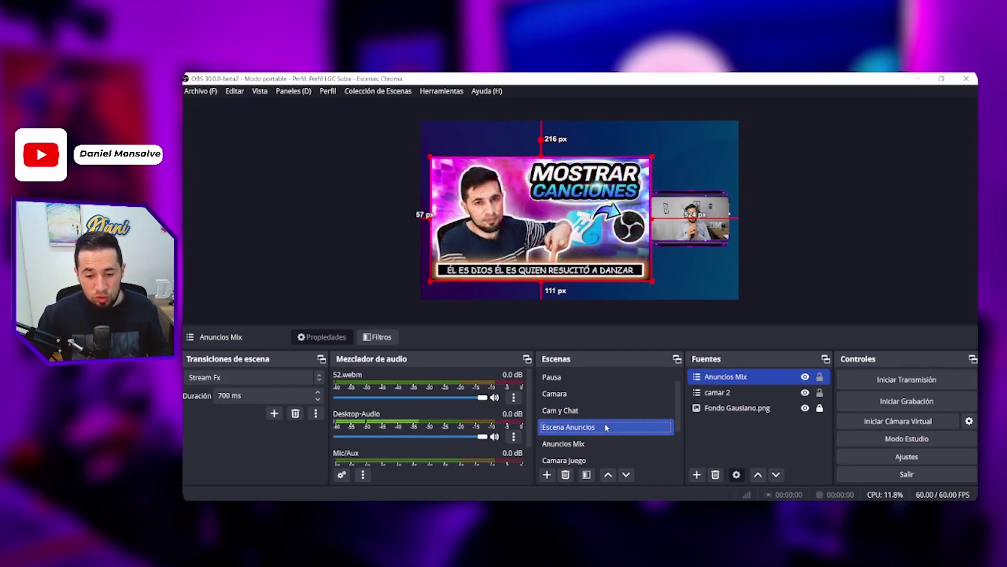
pyautogui.click(840, 261)
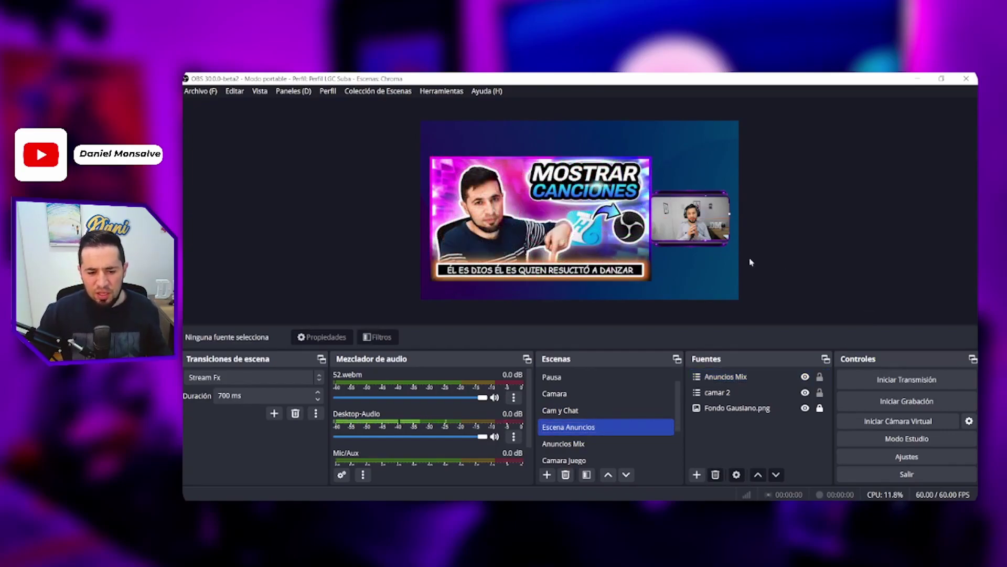
pyautogui.click(603, 250)
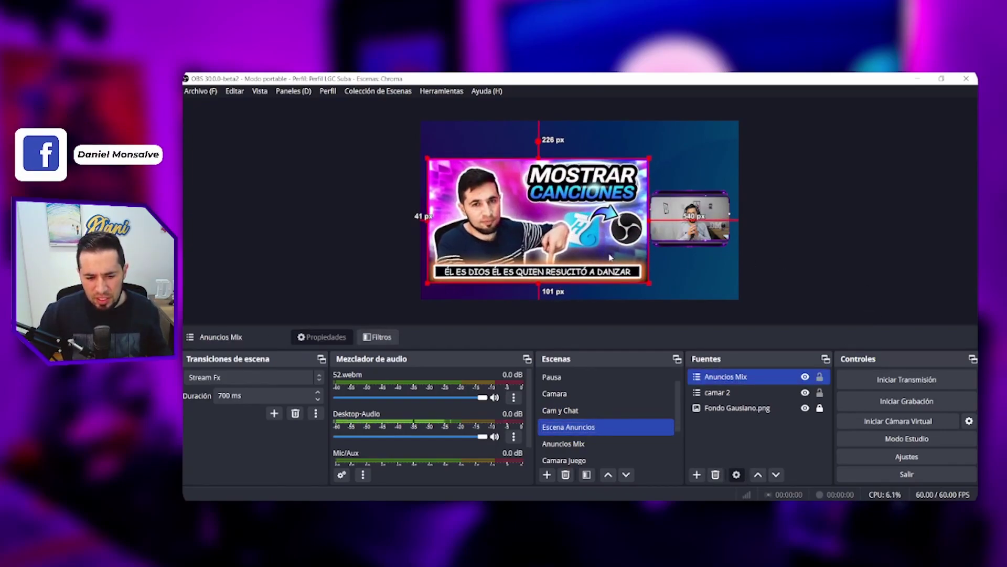
pyautogui.click(863, 239)
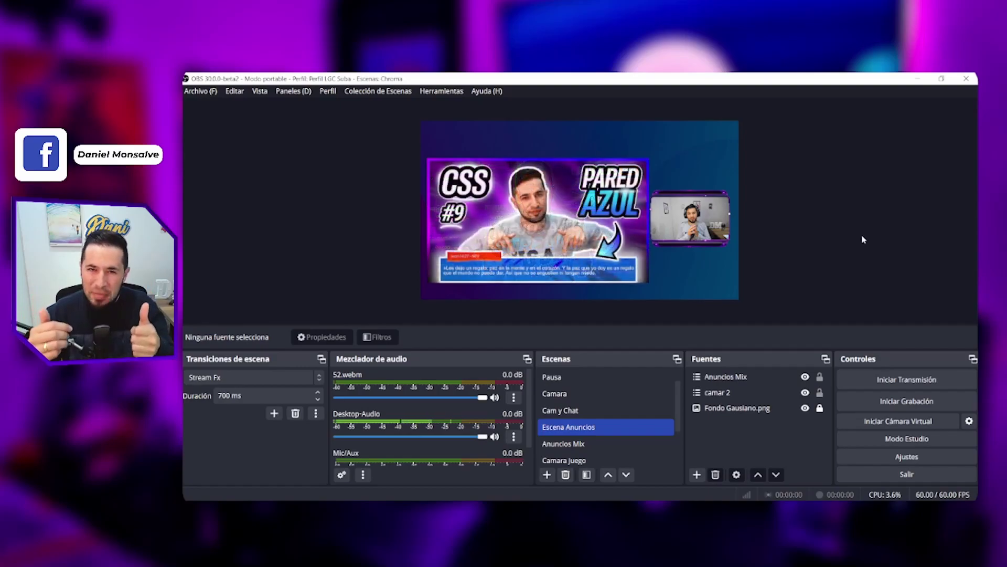
# Step: Add a Transformación 3D effect filter with its default name to the Anuncios Mix source
pyautogui.click(757, 377)
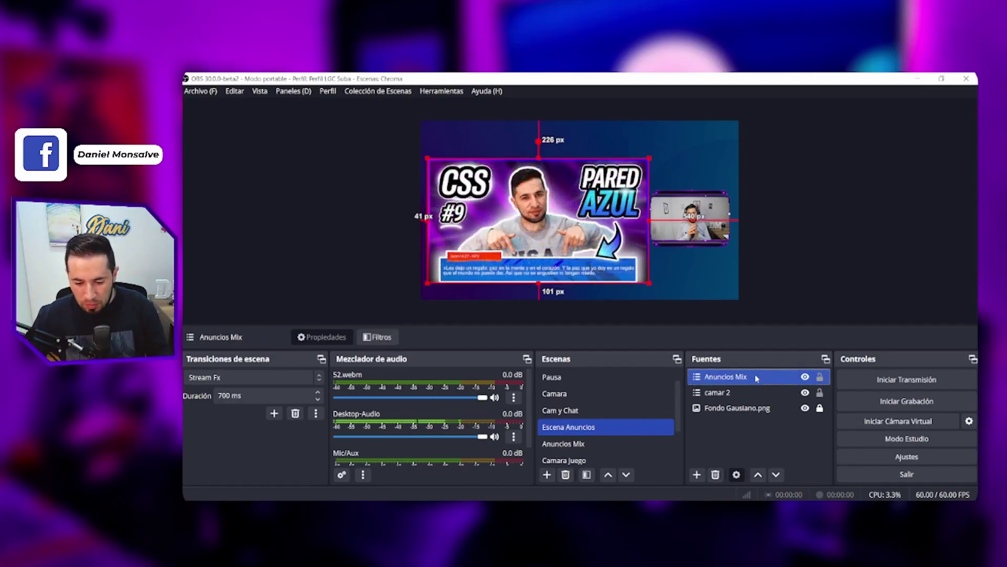
pyautogui.click(370, 339)
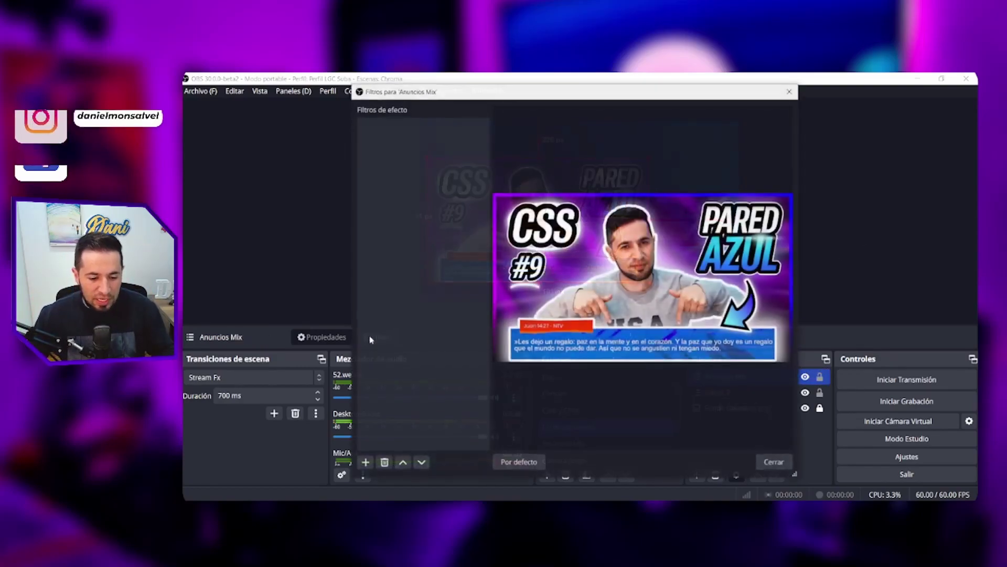
pyautogui.click(365, 463)
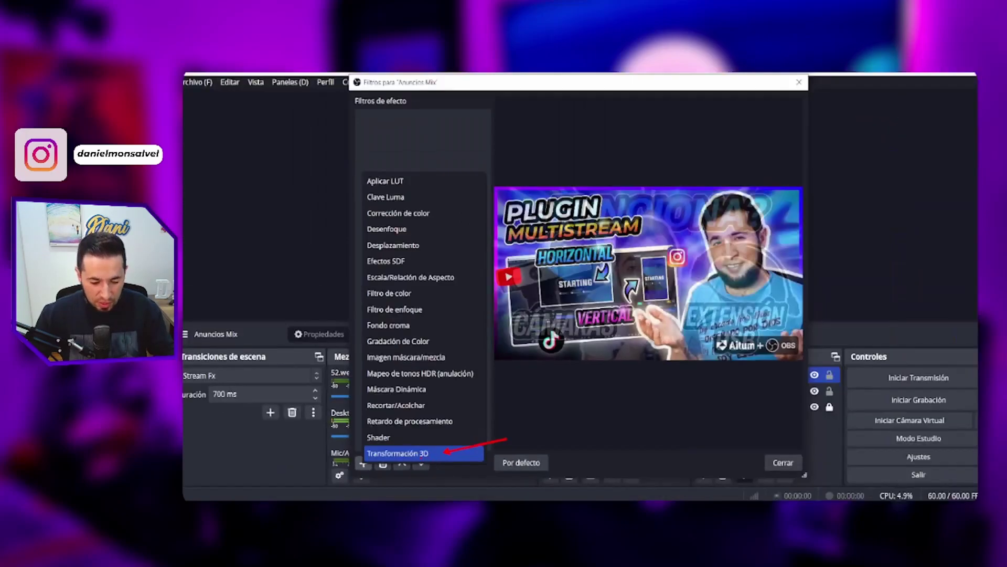
pyautogui.click(380, 454)
pyautogui.click(365, 463)
pyautogui.click(380, 452)
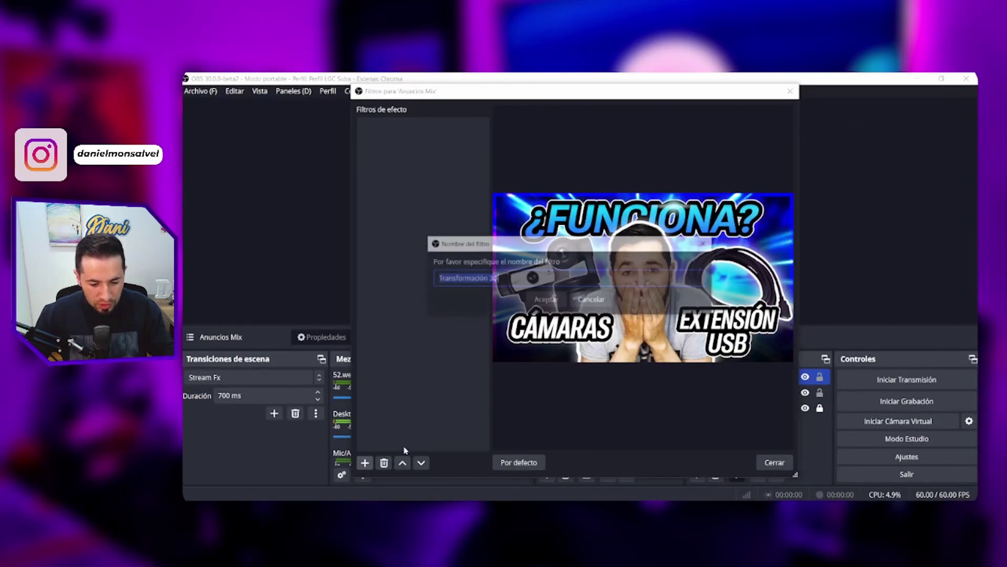
pyautogui.click(546, 302)
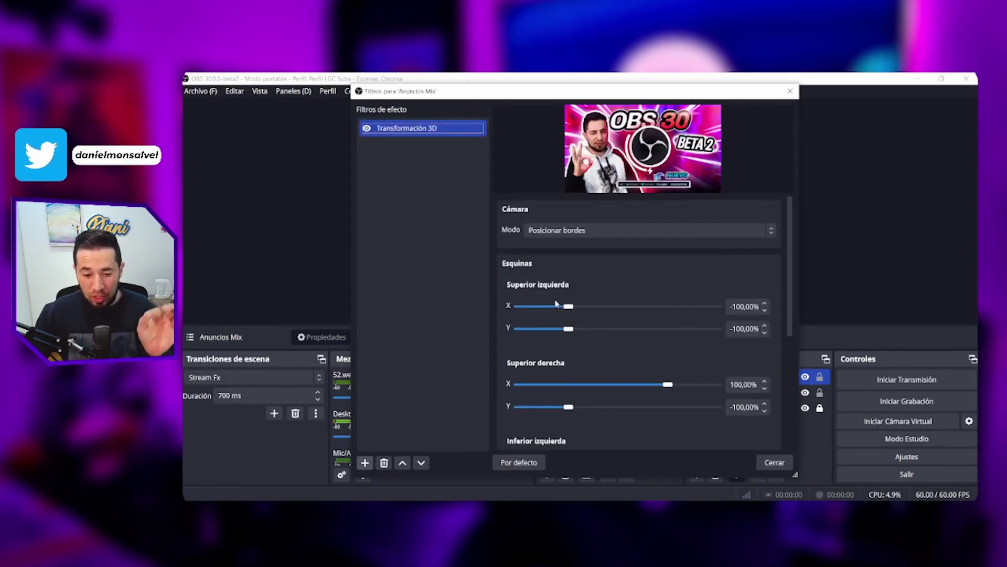
# Step: Set the 3D transform's camera mode to Perspectiva and its Viraje (Y) rotation to about 11.36°
pyautogui.click(685, 233)
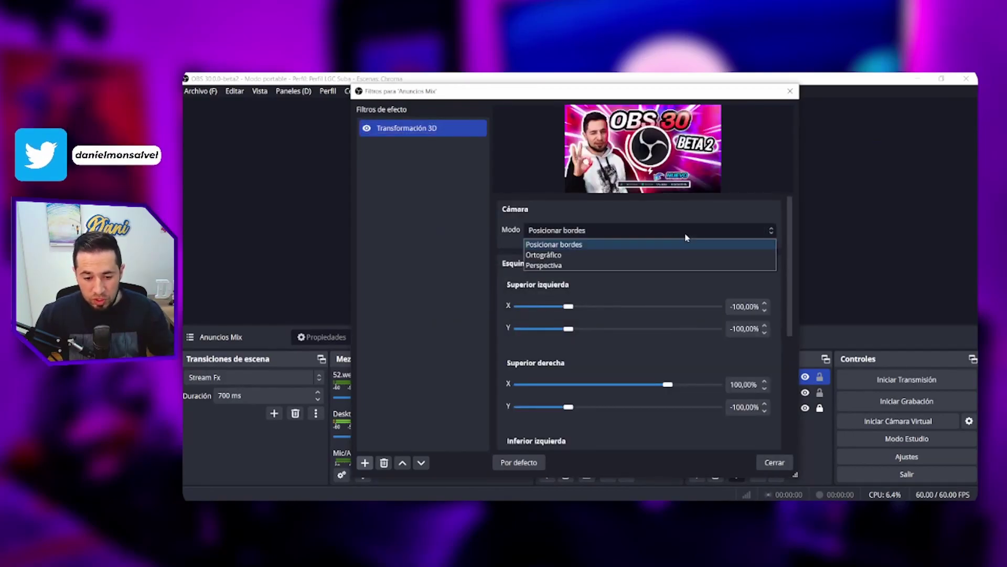
pyautogui.click(574, 263)
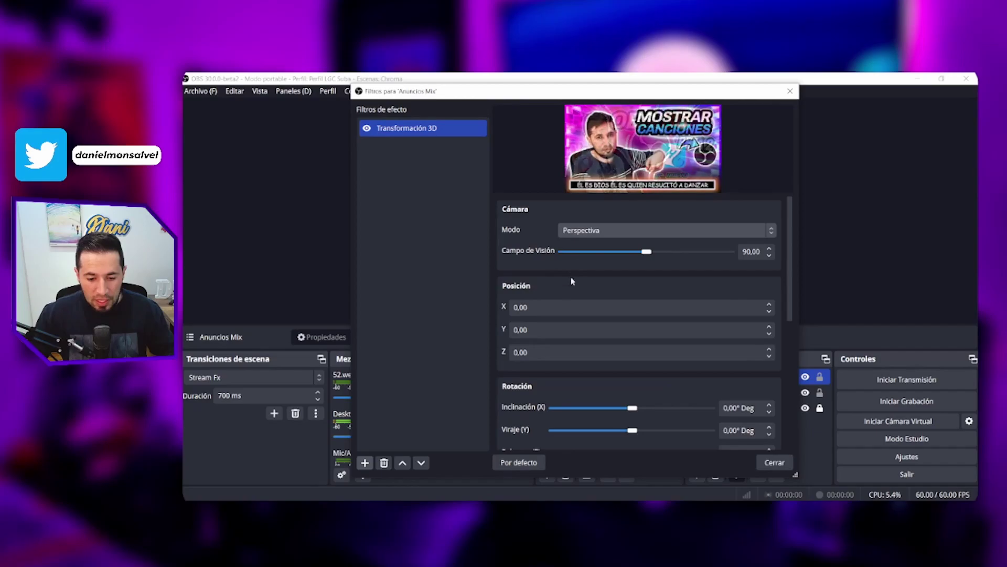
pyautogui.moveTo(791, 308); pyautogui.dragTo(793, 350)
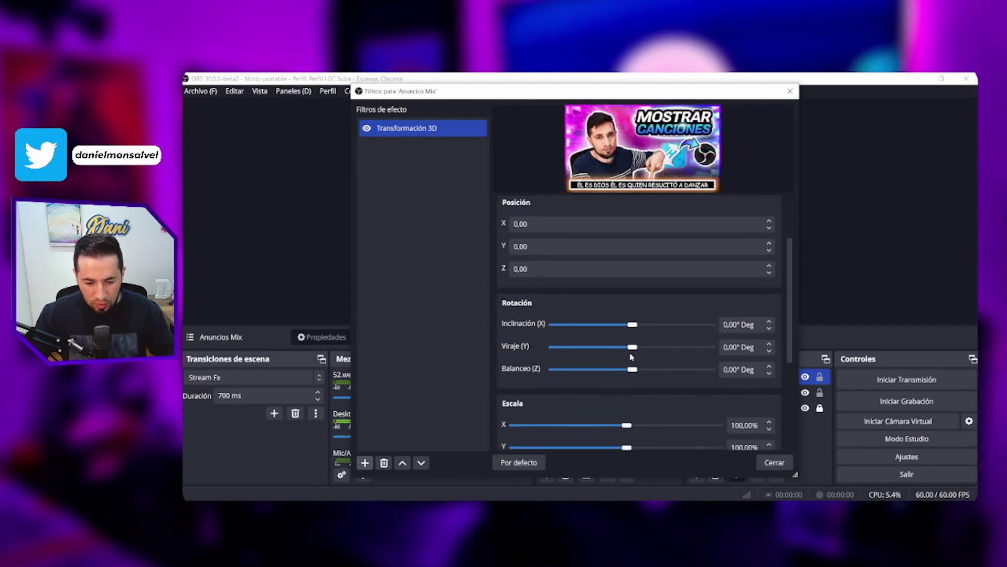
pyautogui.moveTo(632, 347); pyautogui.dragTo(635, 349)
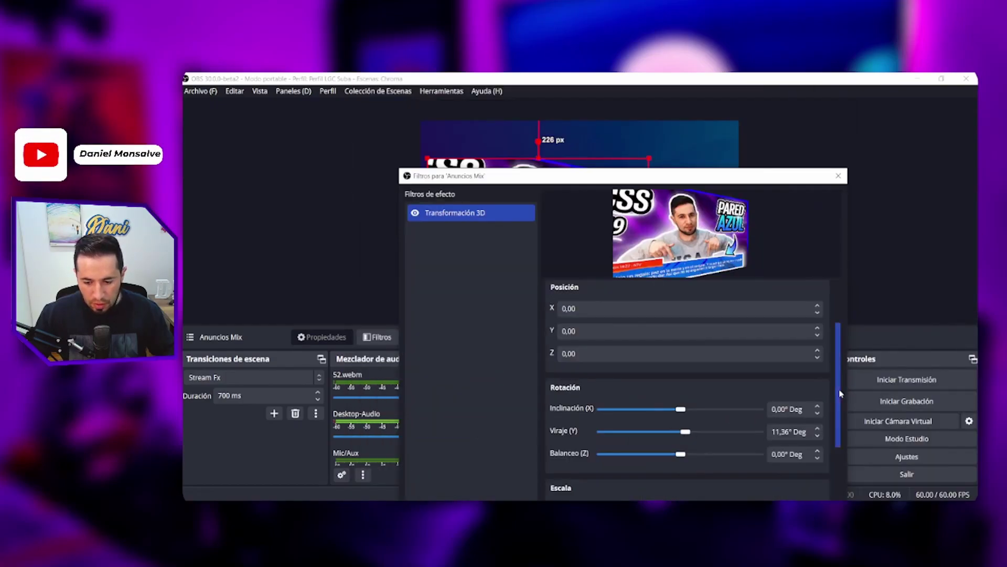
# Step: Set the 3D transform's Campo de Visión to about 116.14 and close the filters window
pyautogui.scroll(3, 839, 394)
pyautogui.moveTo(696, 338); pyautogui.dragTo(720, 341)
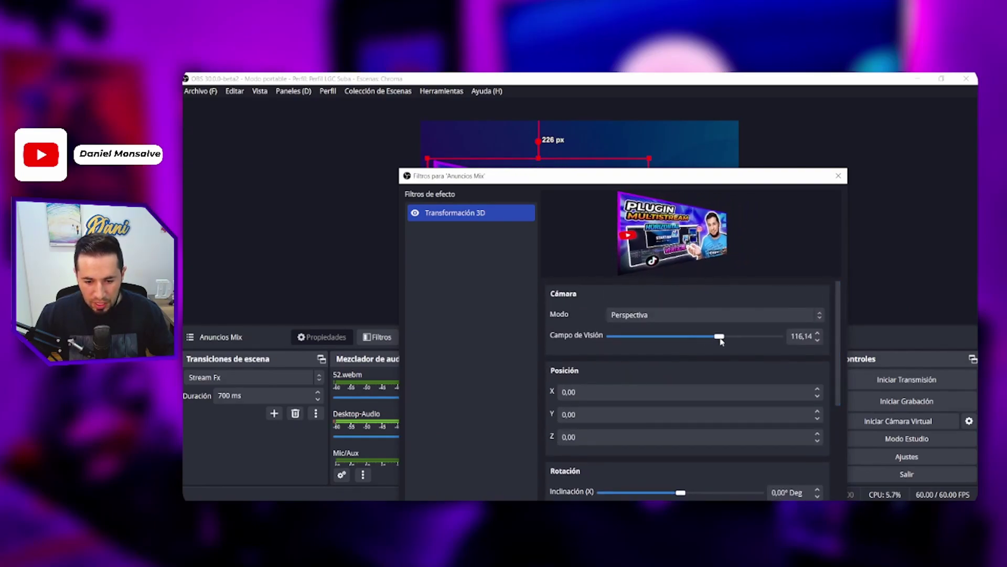
pyautogui.moveTo(682, 181)
pyautogui.mouseDown()
pyautogui.moveTo(903, 188)
pyautogui.moveTo(892, 199)
pyautogui.moveTo(700, 172)
pyautogui.mouseUp()
pyautogui.click(861, 167)
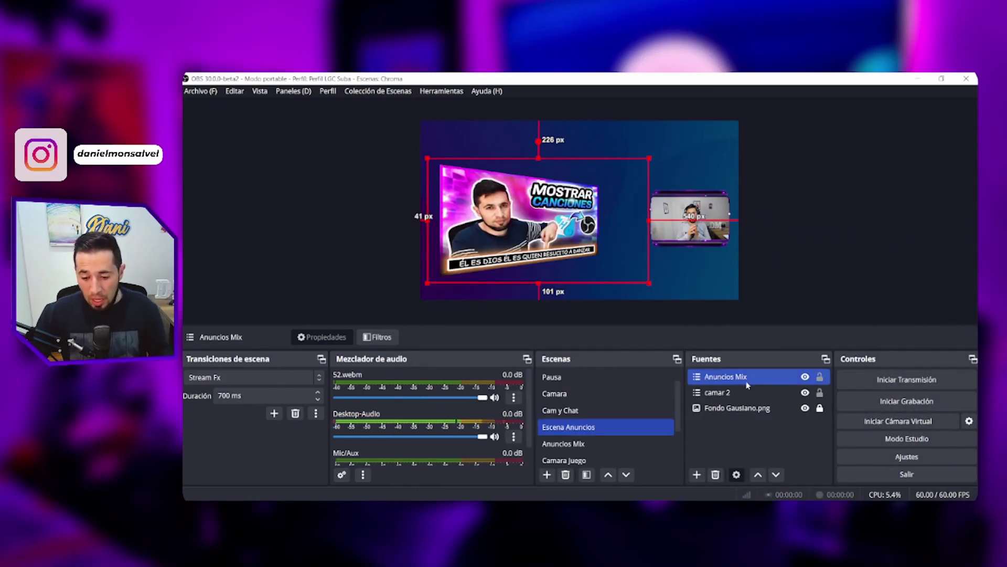
# Step: Enlarge the tilted Anuncios Mix source from its lower-right corner, reposition it on the canvas and deselect it
pyautogui.moveTo(649, 284); pyautogui.dragTo(712, 318)
pyautogui.moveTo(569, 248); pyautogui.dragTo(559, 234)
pyautogui.click(311, 237)
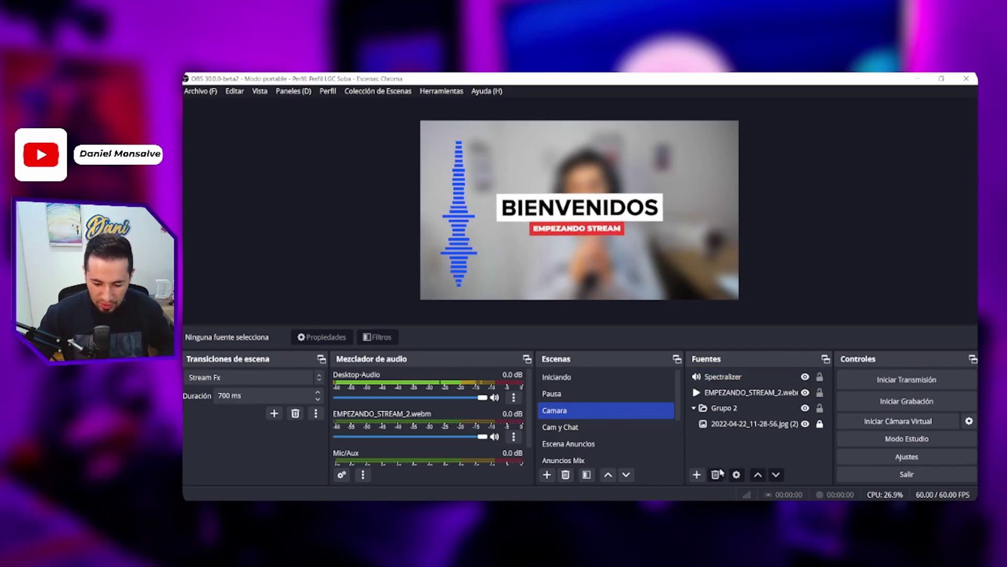
pyautogui.click(696, 475)
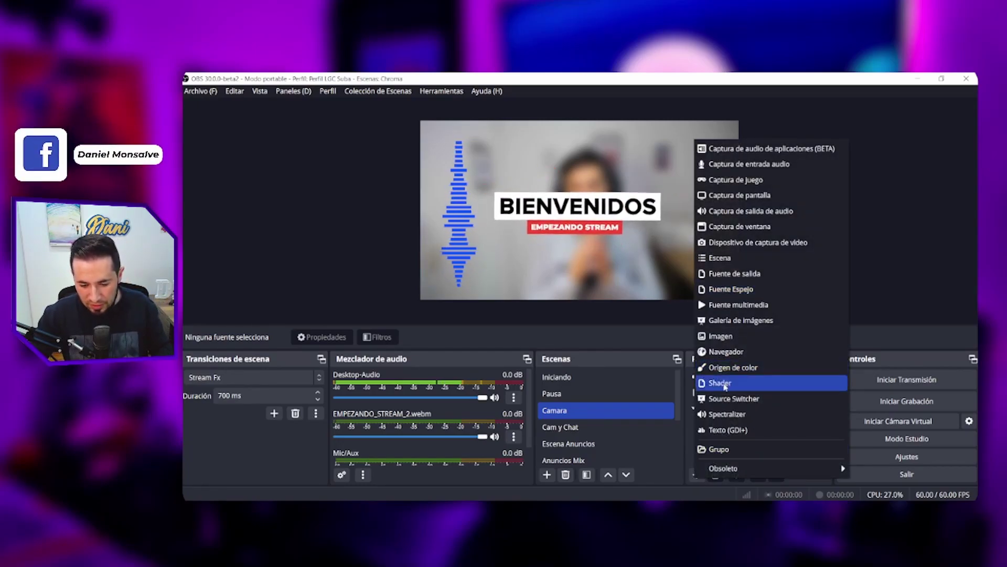
pyautogui.click(888, 278)
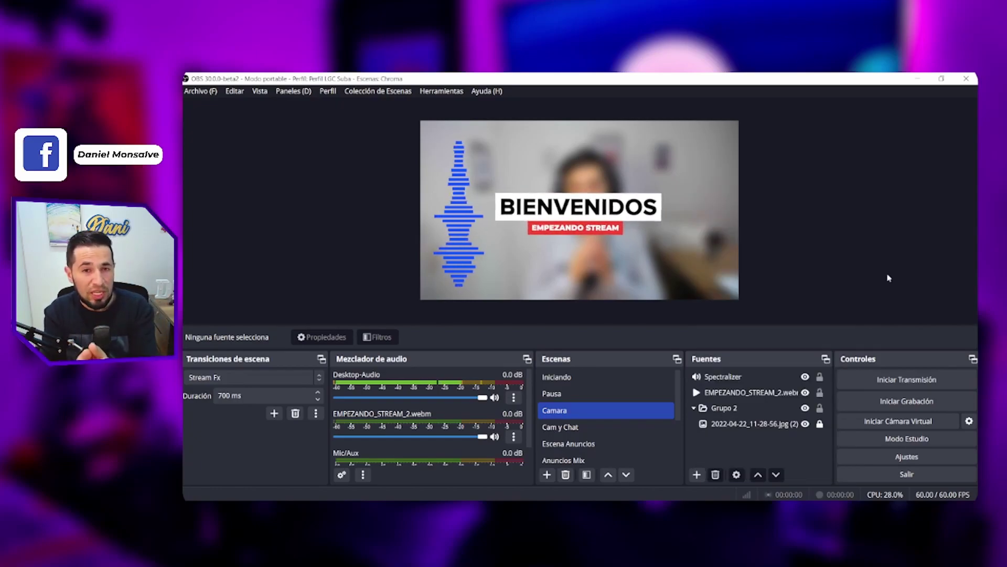